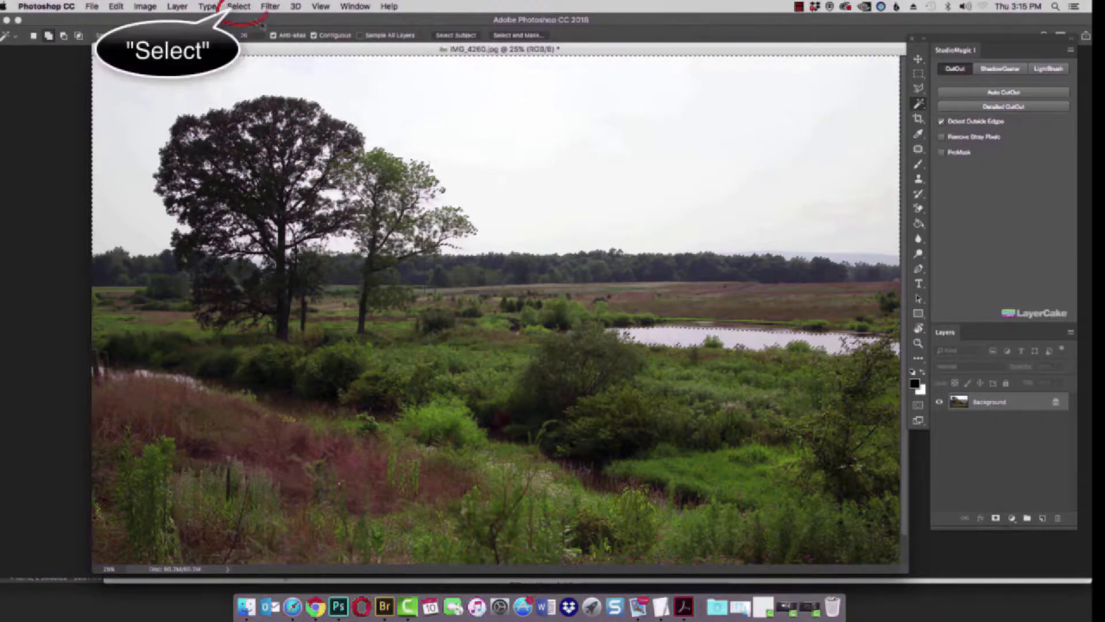
Extend the sky selection to all similar pixels in the landscape photo and start a detailed cutout.
{"action": "left_click", "coordinate": [242, 7]}
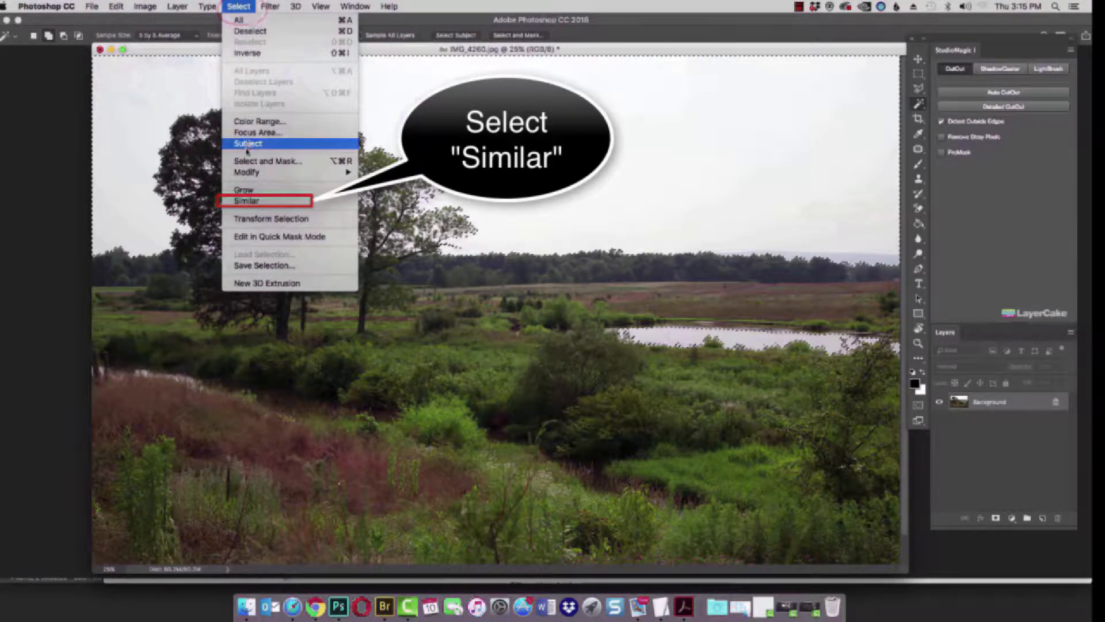
{"action": "left_click", "coordinate": [248, 201]}
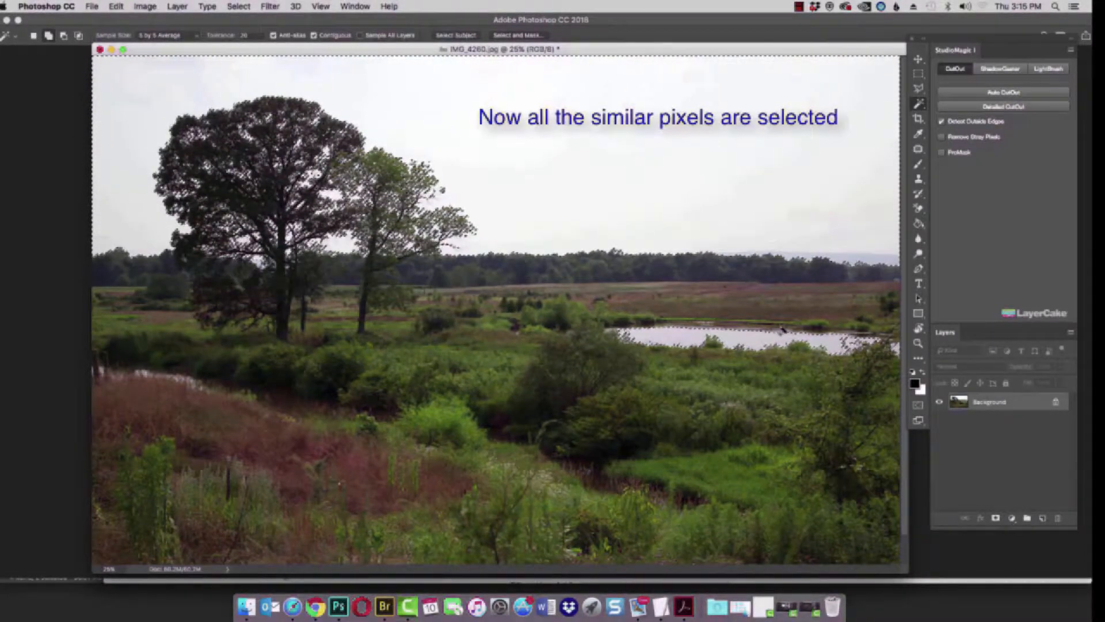
{"action": "left_click", "coordinate": [977, 110]}
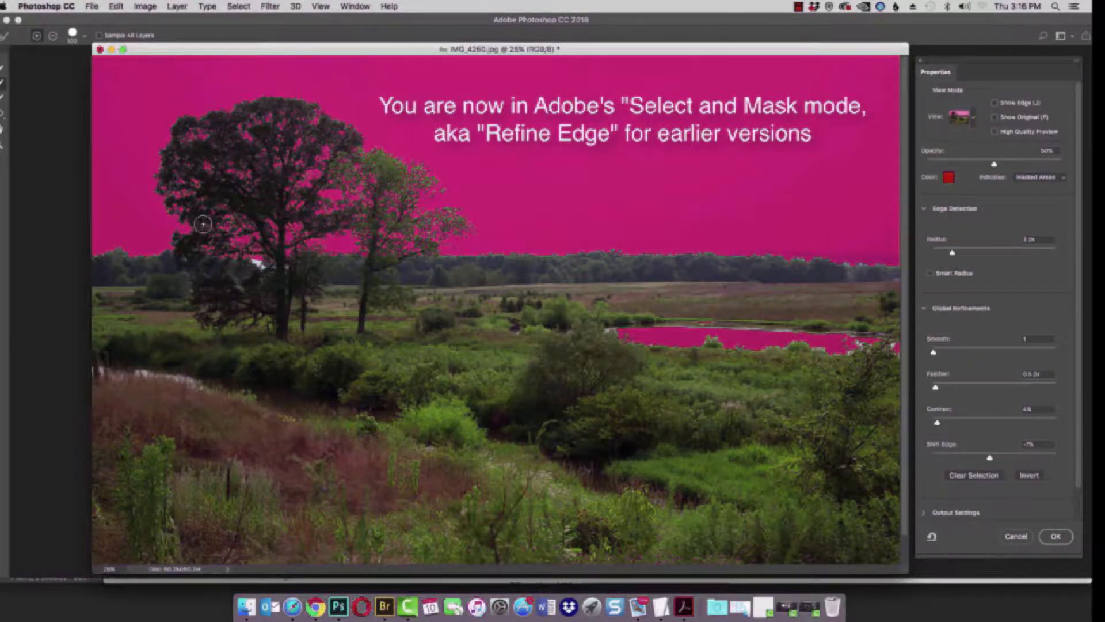
Enlarge the Refine Edge brush and paint away the sky behind the tree branches and along the distant treeline.
{"action": "key", "text": "bracketright"}
{"action": "key", "text": "bracketright"}
{"action": "key", "text": "bracketright"}
{"action": "key", "text": "bracketright"}
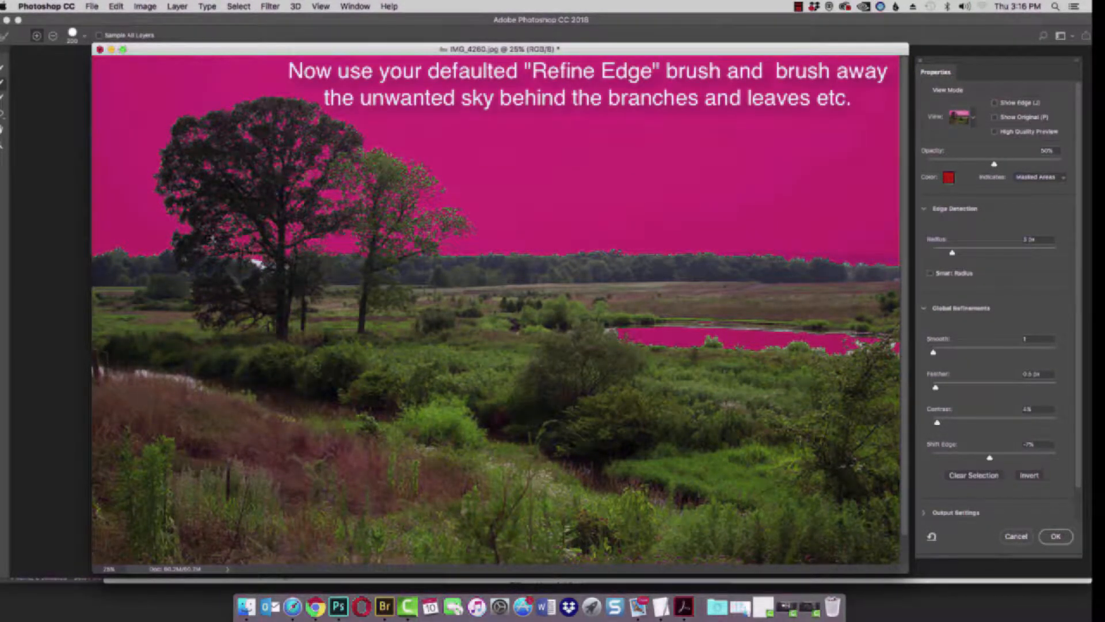
{"action": "key", "text": "bracketright"}
{"action": "key", "text": "bracketright"}
{"action": "key", "text": "bracketright"}
{"action": "key", "text": "bracketright"}
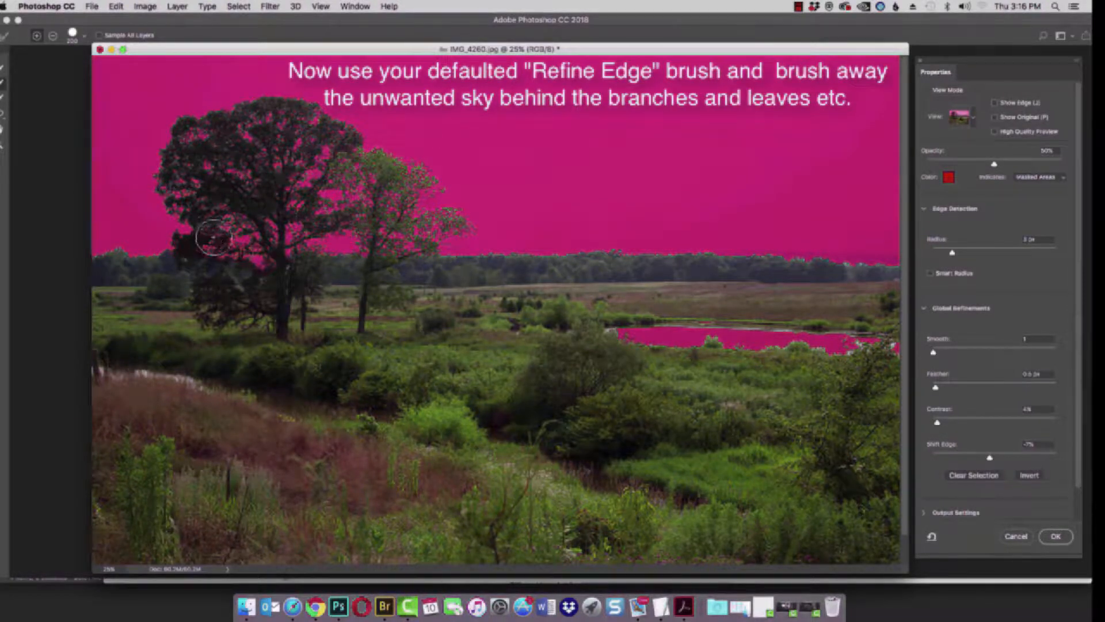
{"action": "mouse_move", "coordinate": [209, 234]}
{"action": "left_mouse_down"}
{"action": "mouse_move", "coordinate": [176, 152]}
{"action": "mouse_move", "coordinate": [218, 125]}
{"action": "mouse_move", "coordinate": [284, 117]}
{"action": "mouse_move", "coordinate": [294, 126]}
{"action": "mouse_move", "coordinate": [249, 171]}
{"action": "mouse_move", "coordinate": [239, 207]}
{"action": "mouse_move", "coordinate": [262, 147]}
{"action": "mouse_move", "coordinate": [388, 149]}
{"action": "mouse_move", "coordinate": [457, 201]}
{"action": "mouse_move", "coordinate": [325, 219]}
{"action": "mouse_move", "coordinate": [300, 241]}
{"action": "mouse_move", "coordinate": [888, 250]}
{"action": "left_mouse_up"}
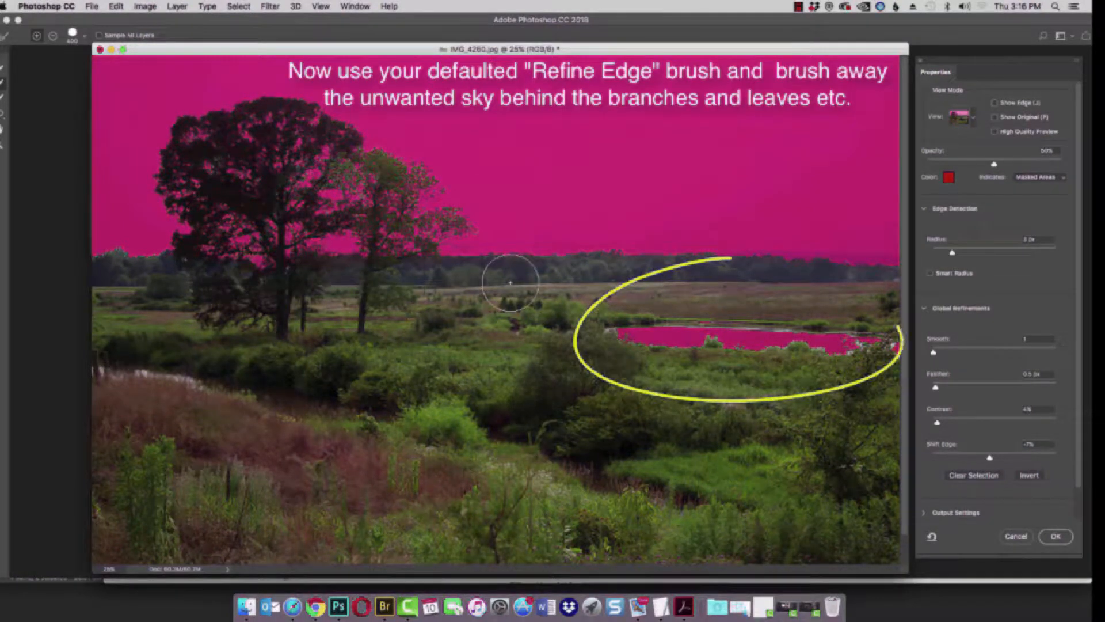
Refine the mask around the pond and the small creek with a smaller brush, and apply the cutout.
{"action": "key", "text": "bracketleft"}
{"action": "key", "text": "bracketleft"}
{"action": "key", "text": "bracketleft"}
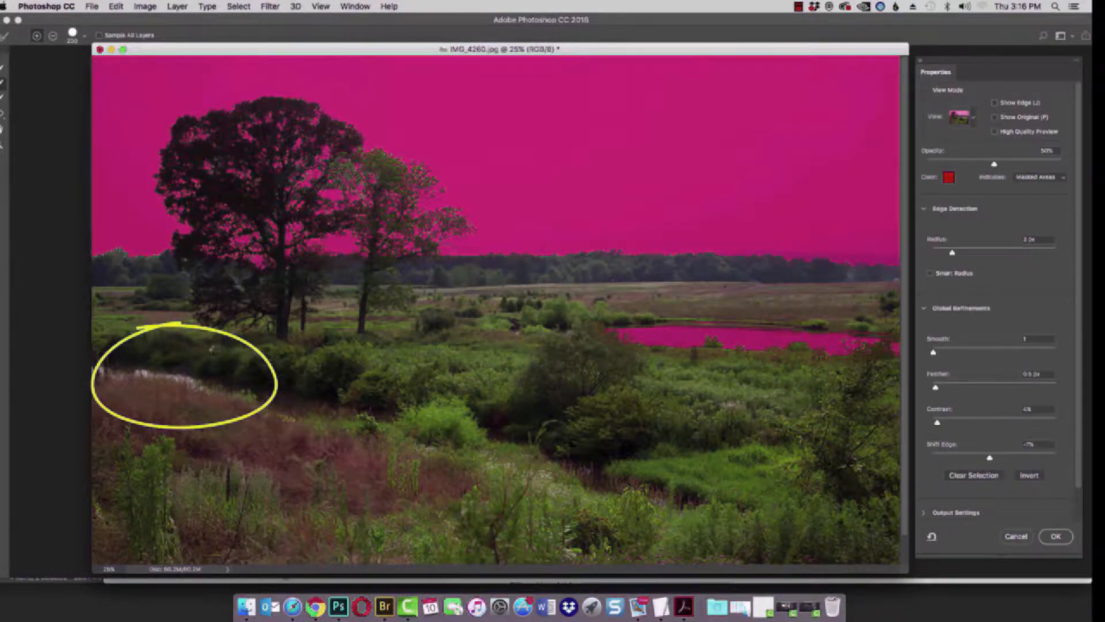
{"action": "left_click", "coordinate": [215, 349]}
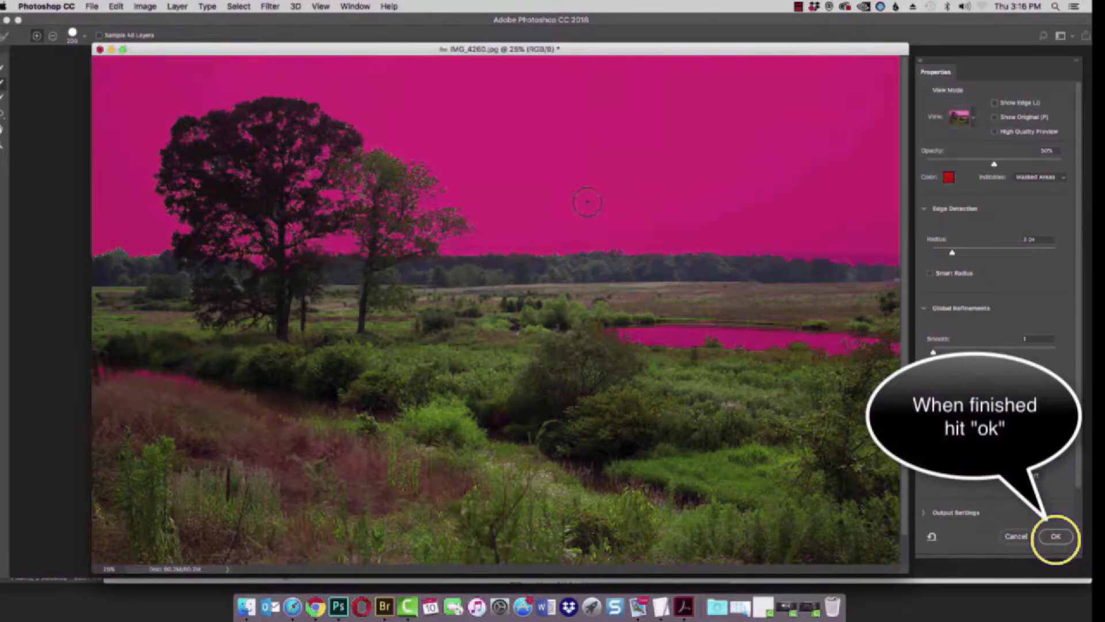
{"action": "left_click", "coordinate": [1055, 536]}
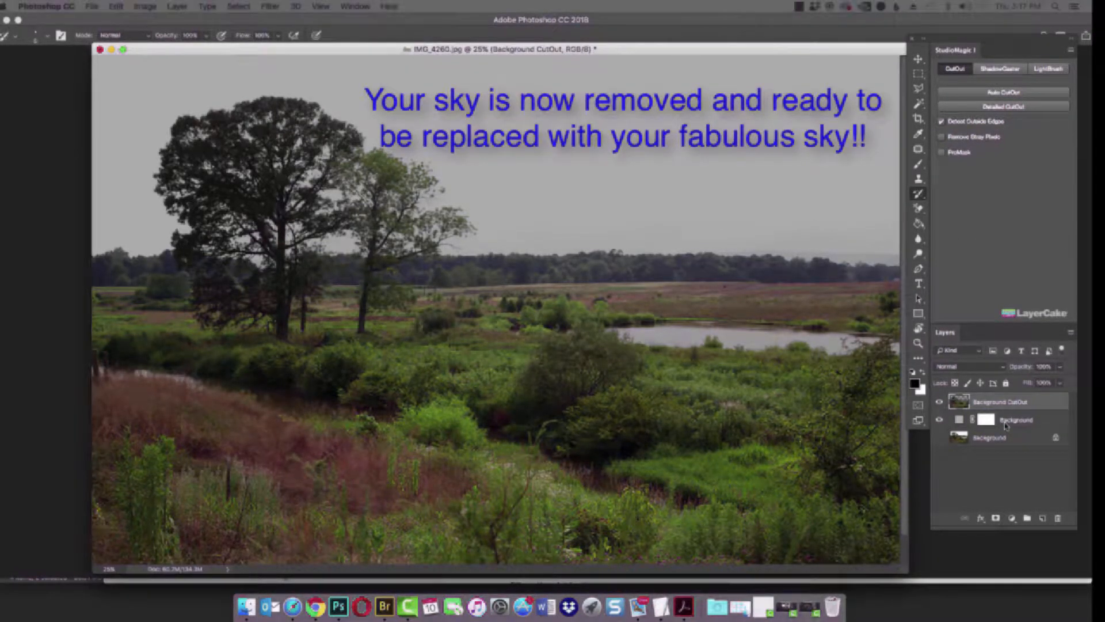
Insert the pink and blue cloud image directly beneath the cutout layer, position it behind the trees, and adjust its opacity.
{"action": "left_click", "coordinate": [1008, 422]}
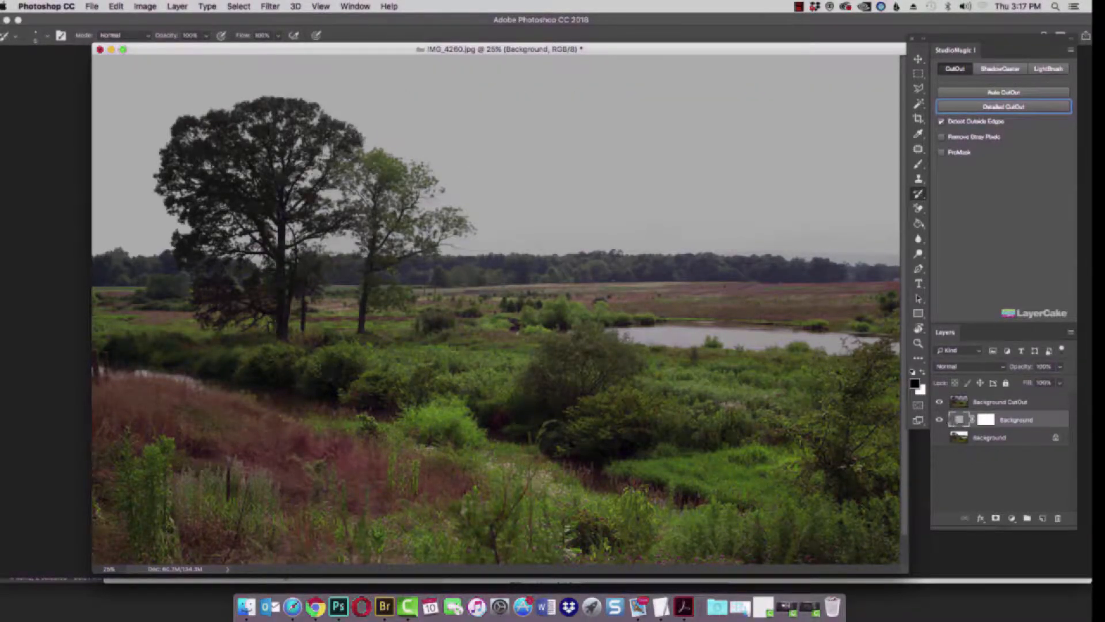
{"action": "left_click_drag", "start_coordinate": [1091, 445], "coordinate": [621, 160]}
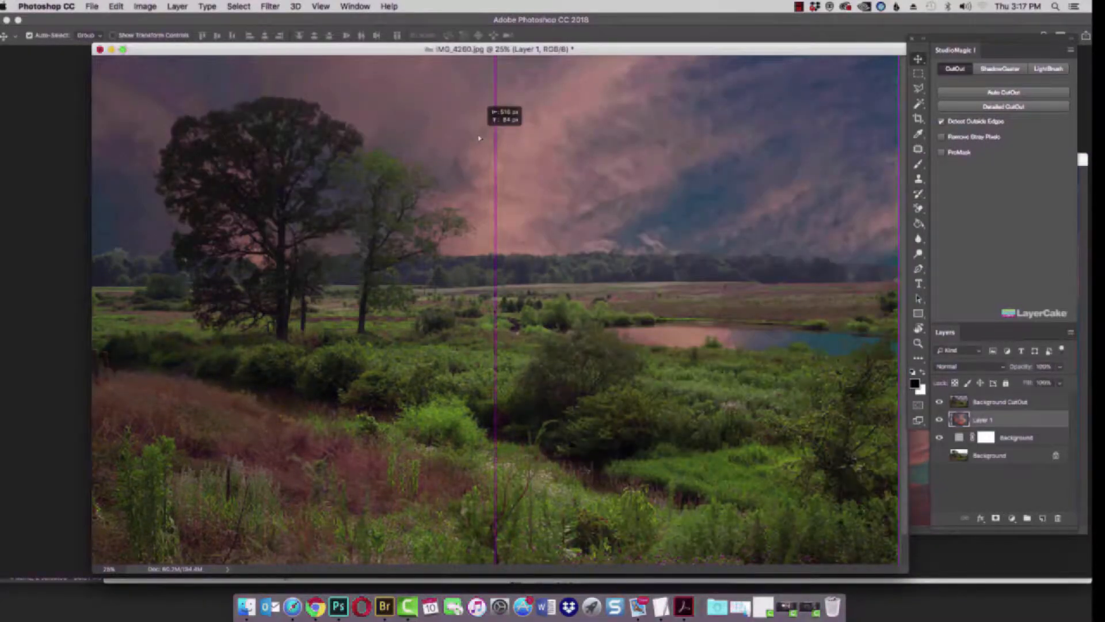
{"action": "left_click_drag", "start_coordinate": [479, 138], "coordinate": [510, 155]}
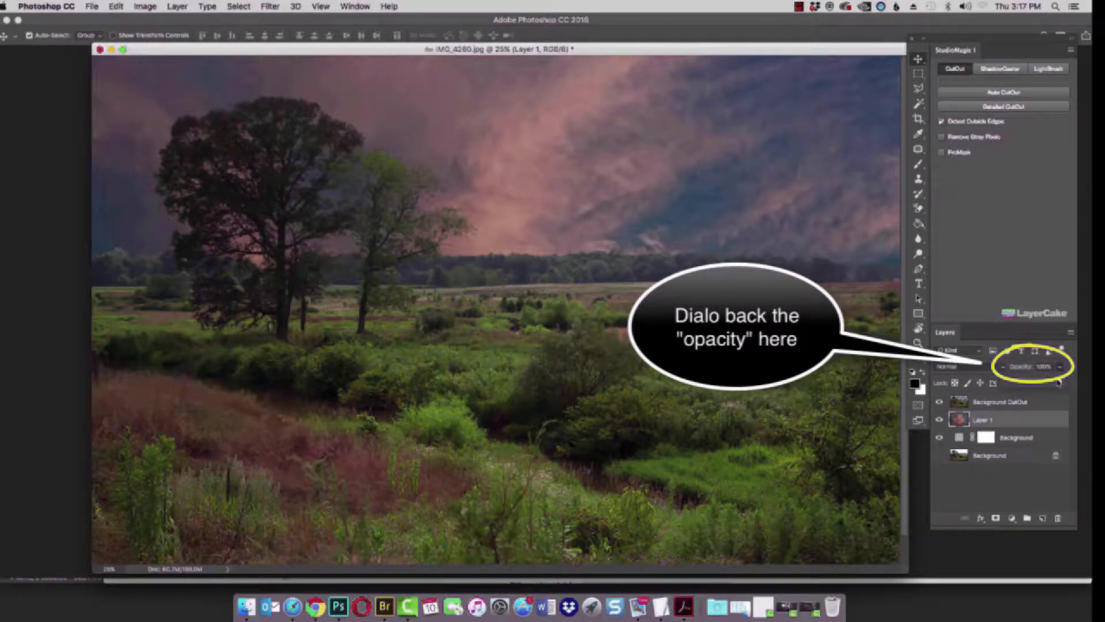
{"action": "left_click_drag", "start_coordinate": [1041, 382], "coordinate": [1054, 382]}
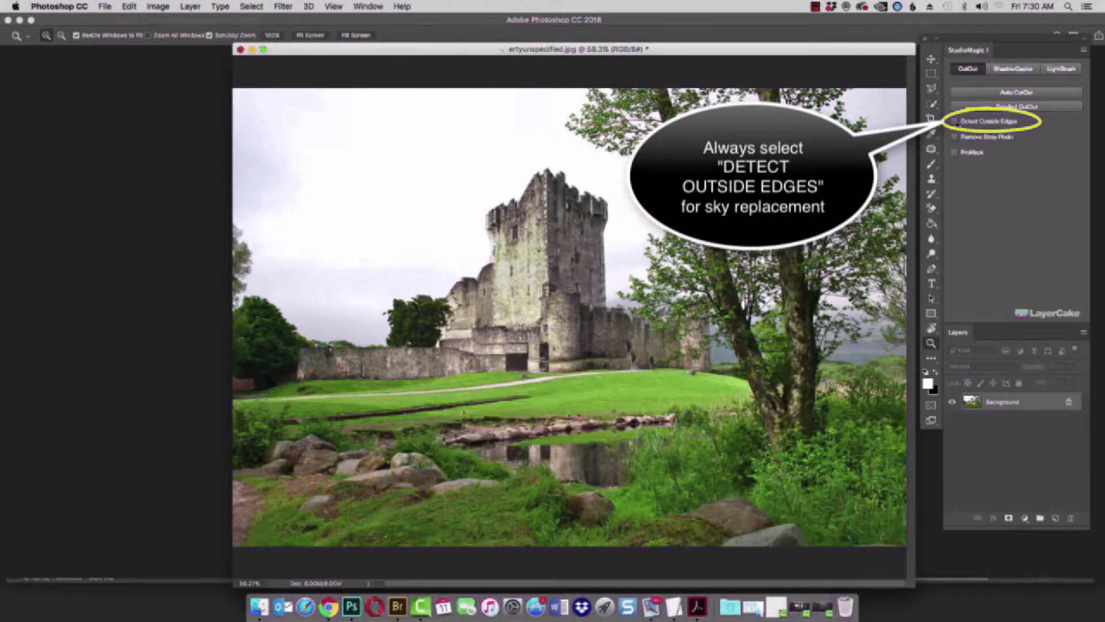
Turn on Detect Outside Edges and select the castle photo's sky with the Magic Wand in Add to selection mode.
{"action": "left_click", "coordinate": [931, 104]}
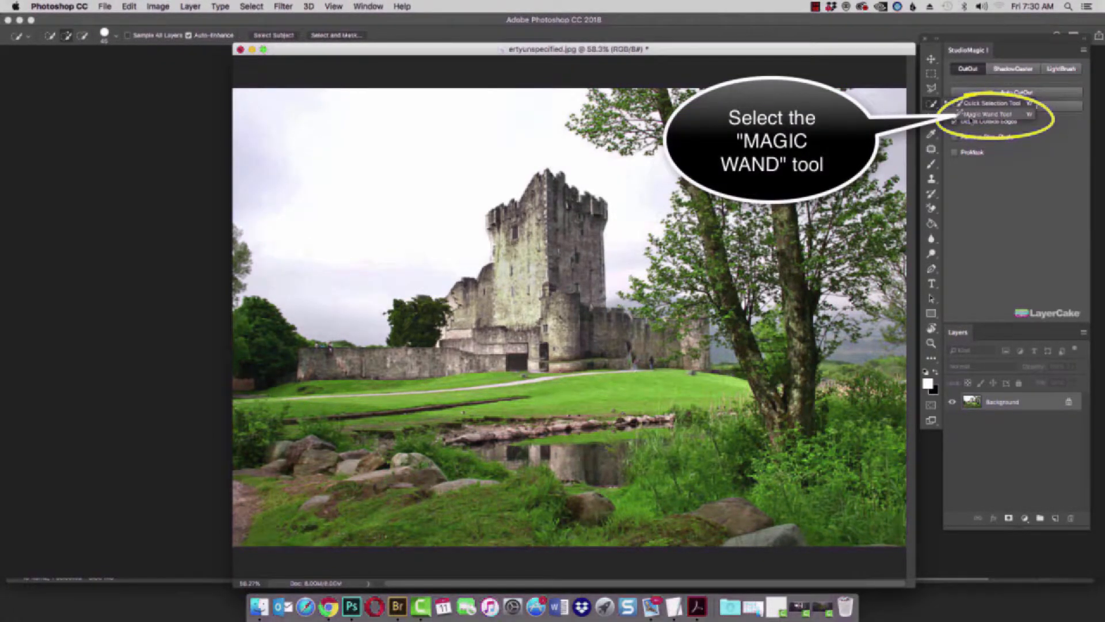
{"action": "left_click", "coordinate": [970, 115]}
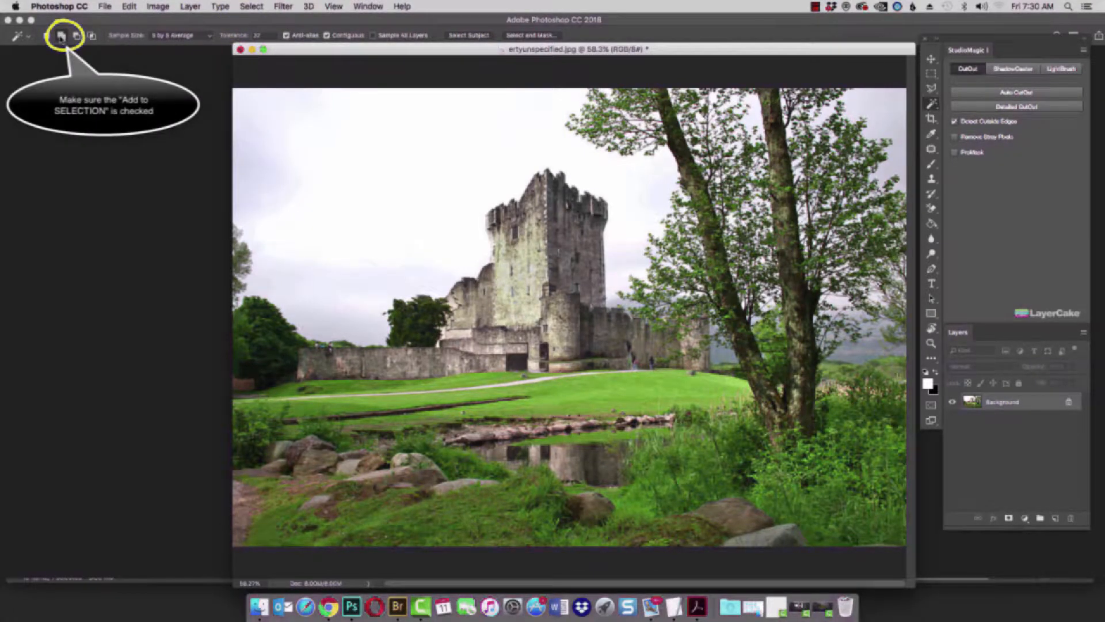
{"action": "left_click", "coordinate": [391, 131]}
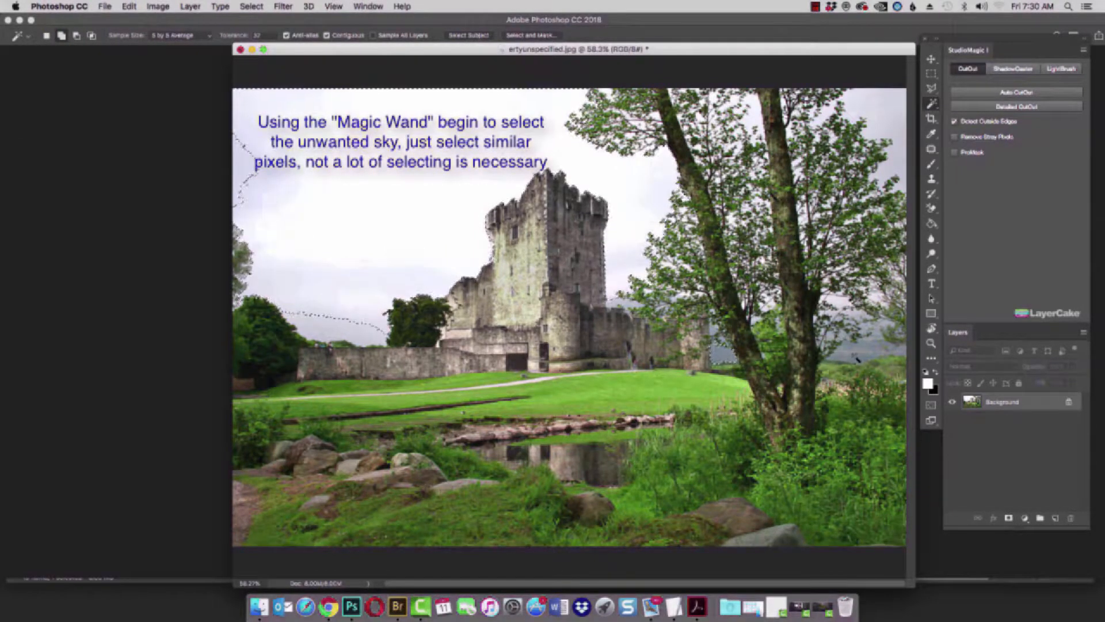
{"action": "left_click", "coordinate": [864, 340]}
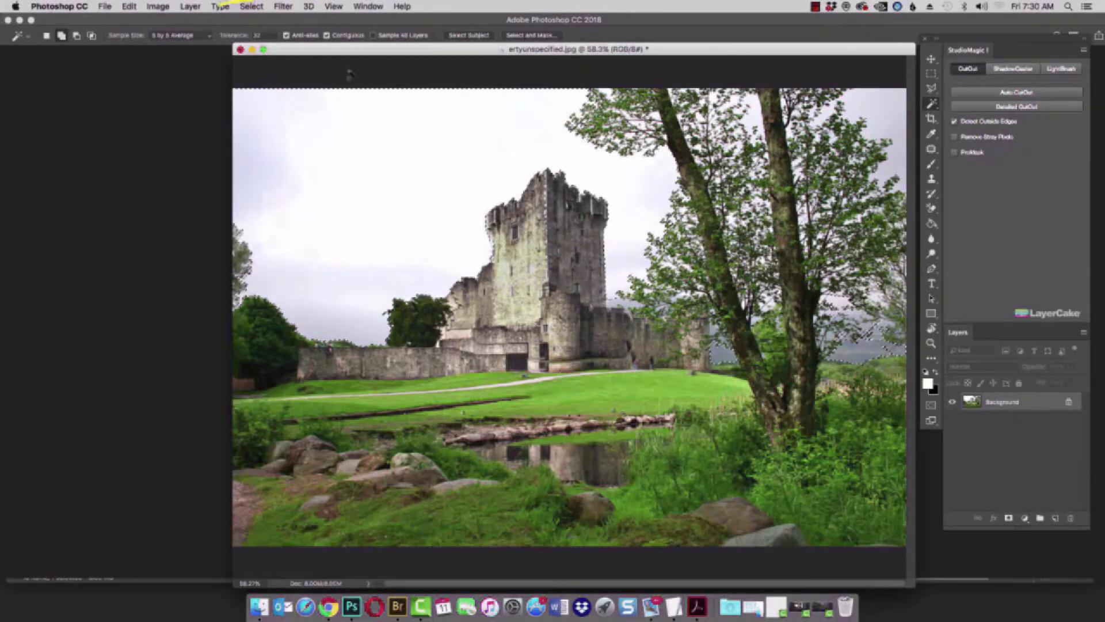
Extend the castle sky selection to similar pixels and show it in Quick Mask mode to reveal stray pixels.
{"action": "left_click", "coordinate": [248, 7]}
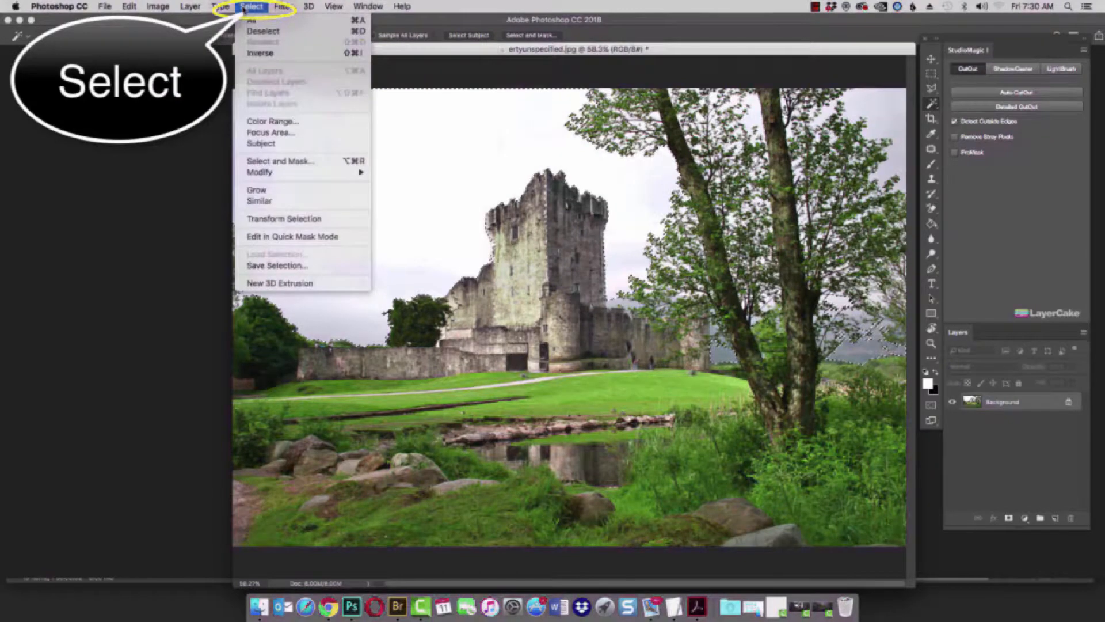
{"action": "left_click", "coordinate": [268, 206]}
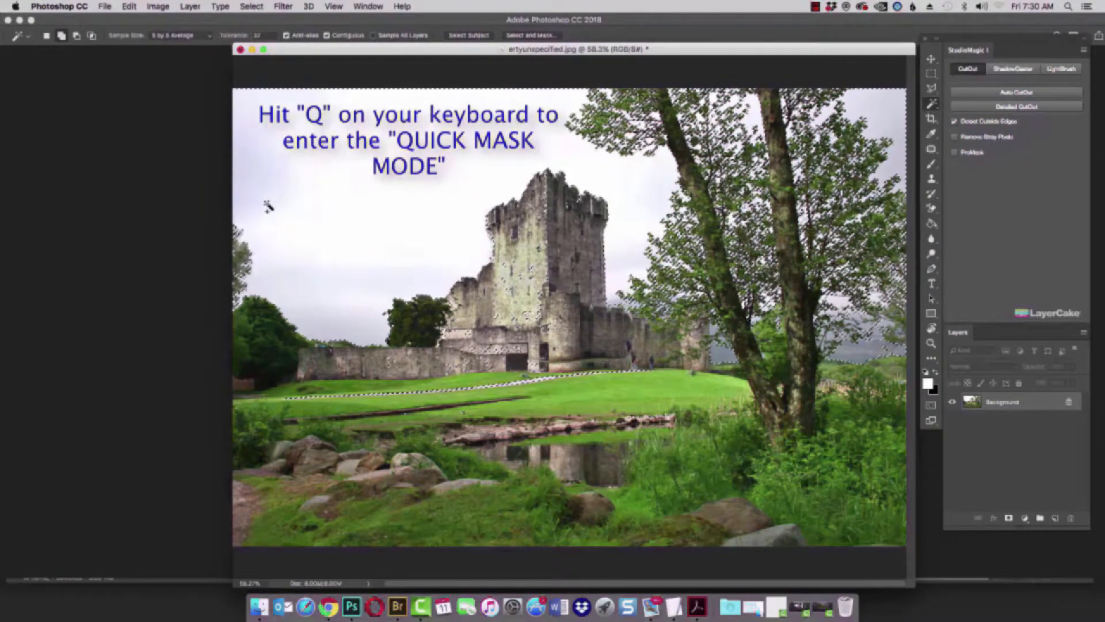
{"action": "key", "text": "q"}
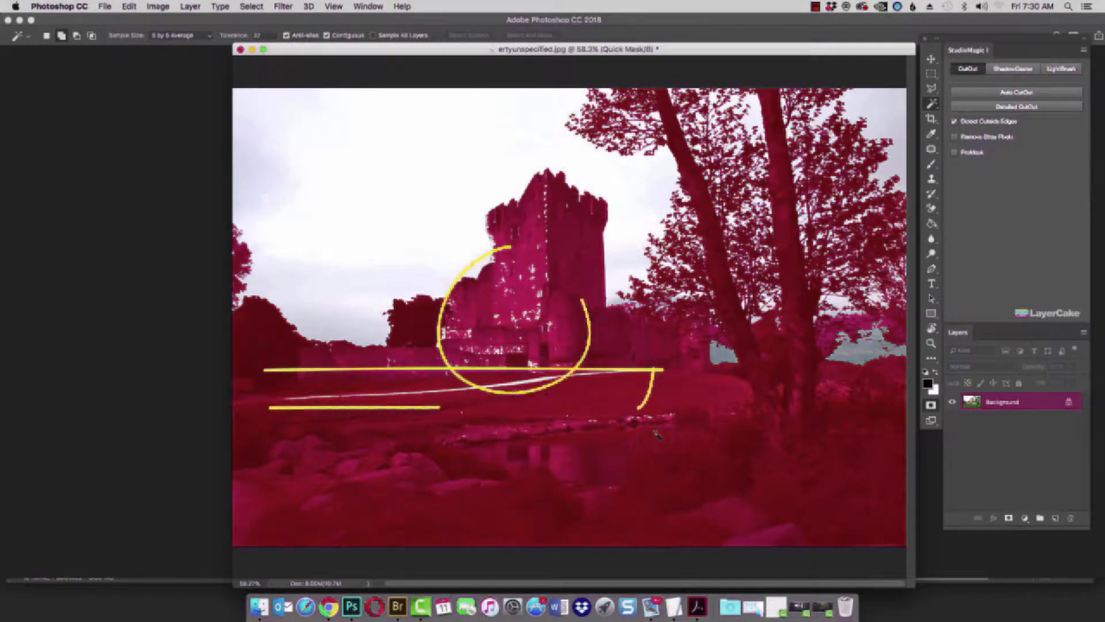
{"action": "key", "text": "q"}
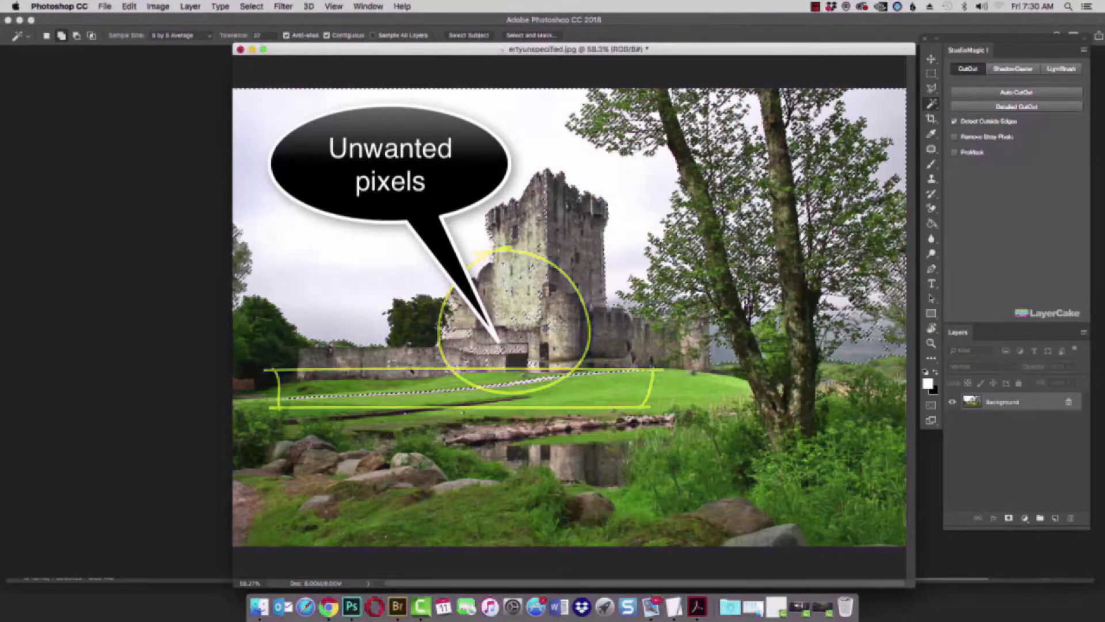
{"action": "key", "text": "q"}
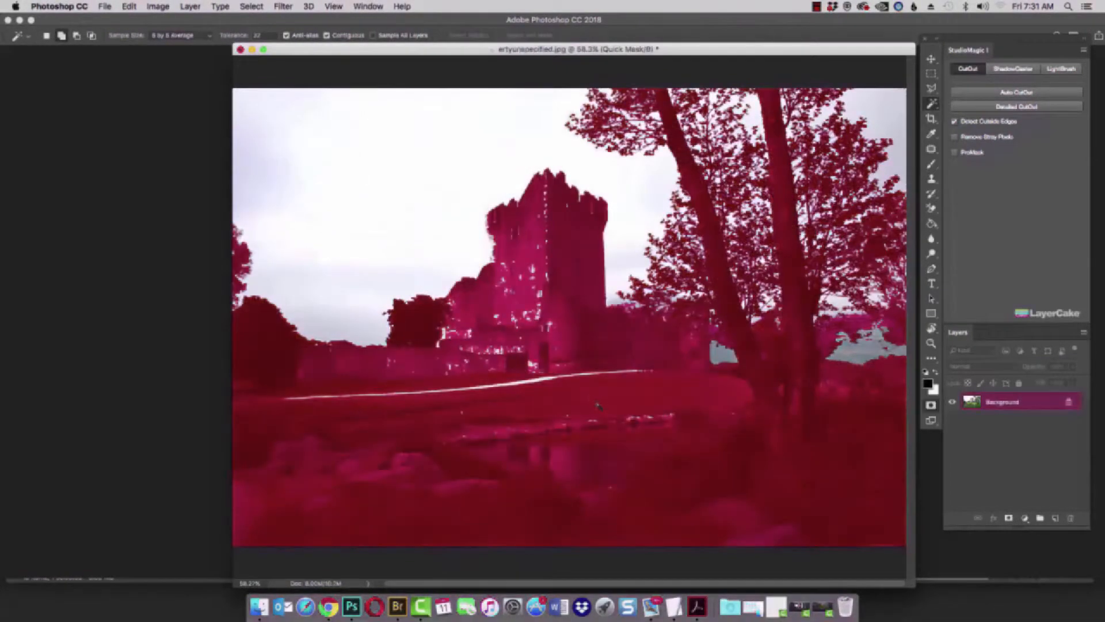
Choose the Brush tool, reduce its size and set its hardness to 100% for painting on the quick mask.
{"action": "left_click", "coordinate": [933, 165]}
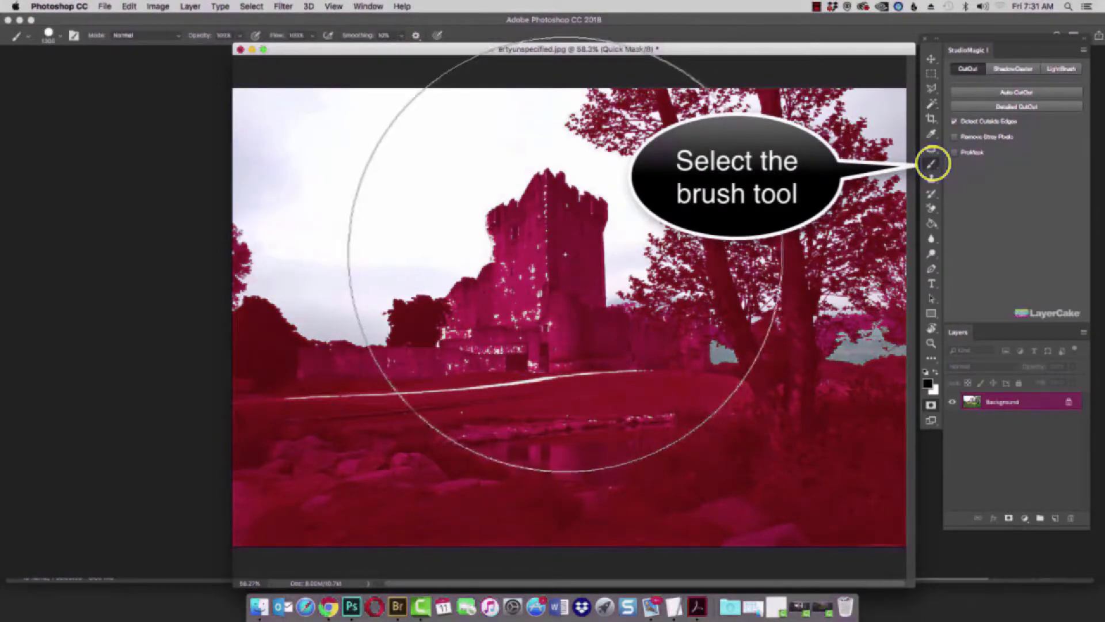
{"action": "key", "text": "bracketleft"}
{"action": "key", "text": "bracketleft"}
{"action": "key", "text": "bracketleft"}
{"action": "key", "text": "bracketleft"}
{"action": "key", "text": "bracketleft"}
{"action": "key", "text": "bracketleft"}
{"action": "key", "text": "bracketleft"}
{"action": "key", "text": "bracketleft"}
{"action": "key", "text": "bracketleft"}
{"action": "key", "text": "bracketleft"}
{"action": "key", "text": "bracketleft"}
{"action": "key", "text": "bracketleft"}
{"action": "key", "text": "bracketleft"}
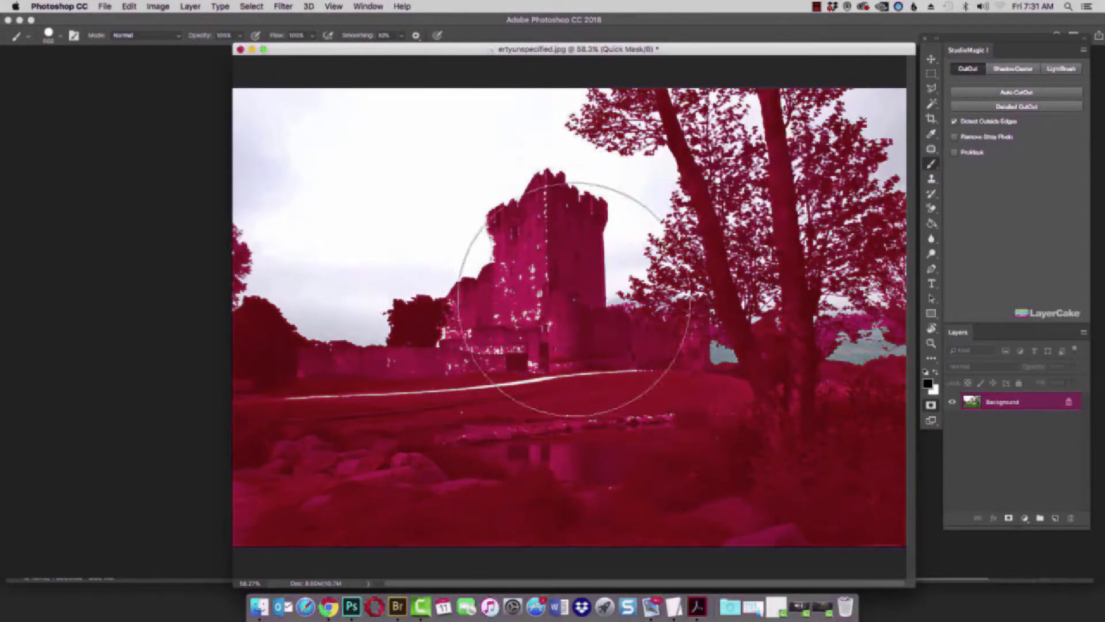
{"action": "right_click", "coordinate": [544, 311]}
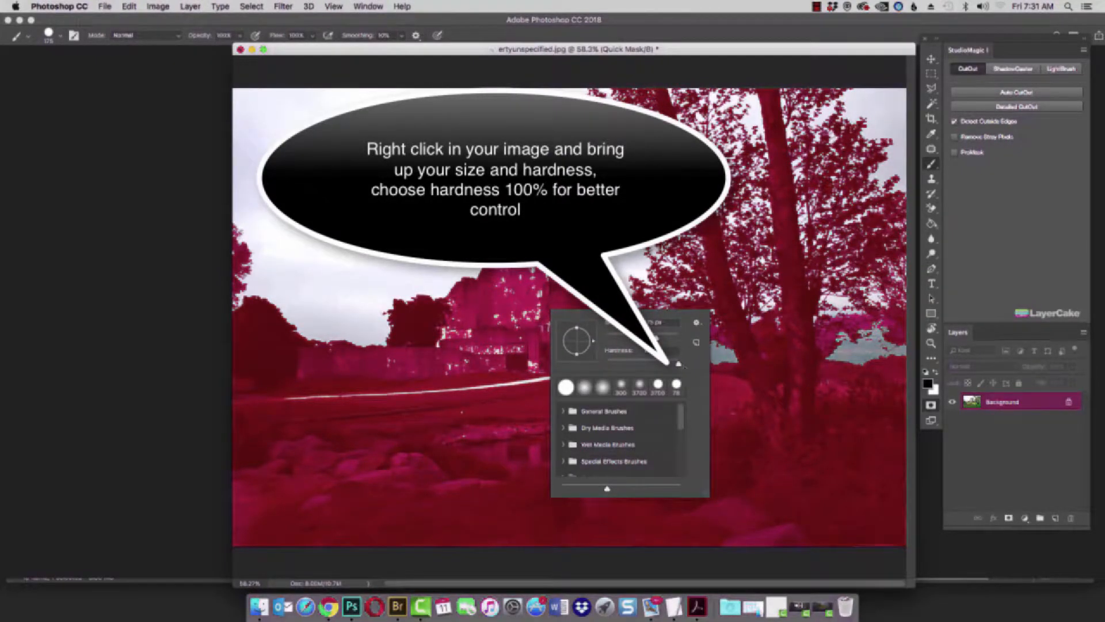
{"action": "left_click", "coordinate": [551, 282]}
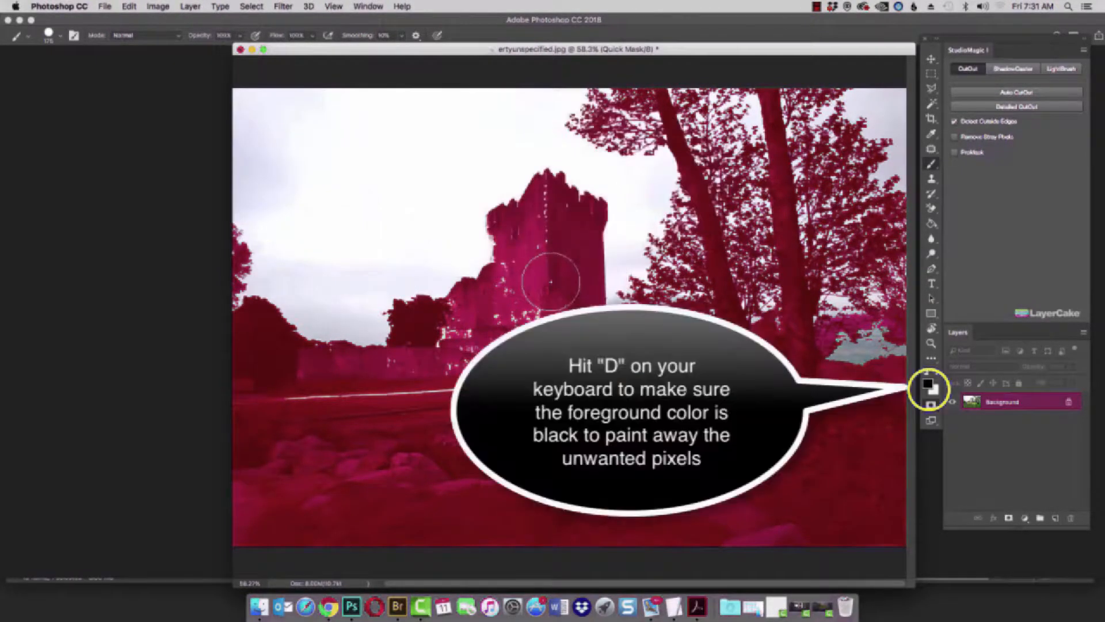
Shrink the brush further and paint the stray selected pixels on the castle walls out with black.
{"action": "key", "text": "bracketleft"}
{"action": "key", "text": "bracketleft"}
{"action": "key", "text": "bracketleft"}
{"action": "key", "text": "bracketleft"}
{"action": "key", "text": "bracketleft"}
{"action": "key", "text": "bracketleft"}
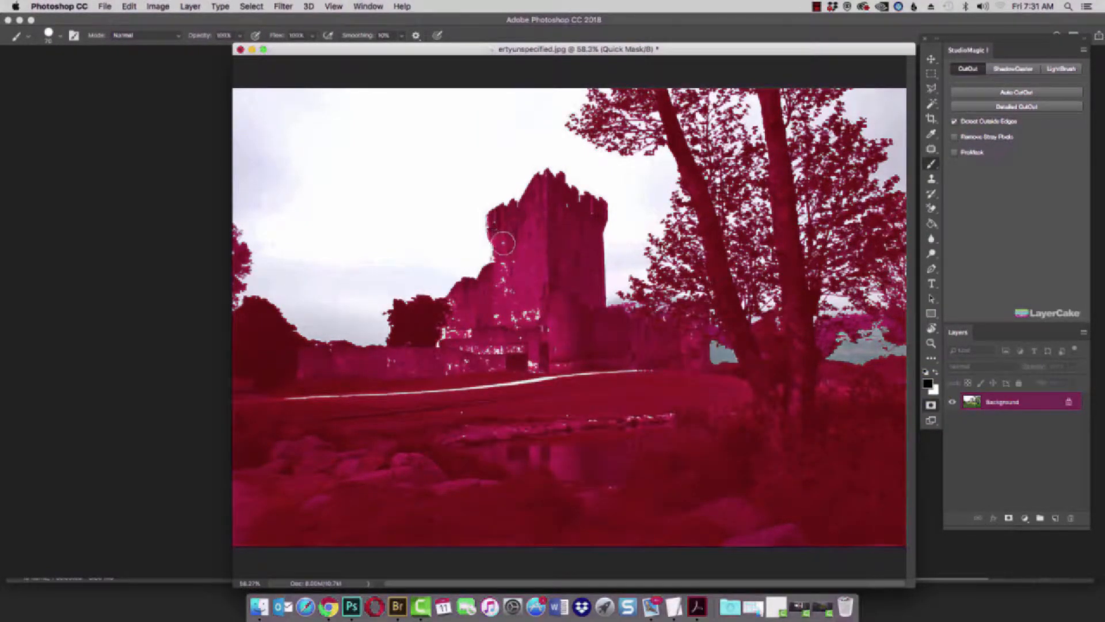
{"action": "mouse_move", "coordinate": [506, 293]}
{"action": "left_mouse_down"}
{"action": "mouse_move", "coordinate": [540, 279]}
{"action": "mouse_move", "coordinate": [459, 335]}
{"action": "mouse_move", "coordinate": [462, 309]}
{"action": "mouse_move", "coordinate": [436, 346]}
{"action": "mouse_move", "coordinate": [446, 346]}
{"action": "mouse_move", "coordinate": [395, 358]}
{"action": "mouse_move", "coordinate": [408, 363]}
{"action": "mouse_move", "coordinate": [406, 378]}
{"action": "mouse_move", "coordinate": [492, 322]}
{"action": "mouse_move", "coordinate": [526, 316]}
{"action": "mouse_move", "coordinate": [551, 322]}
{"action": "mouse_move", "coordinate": [450, 368]}
{"action": "mouse_move", "coordinate": [552, 348]}
{"action": "mouse_move", "coordinate": [381, 367]}
{"action": "mouse_move", "coordinate": [439, 375]}
{"action": "left_mouse_up"}
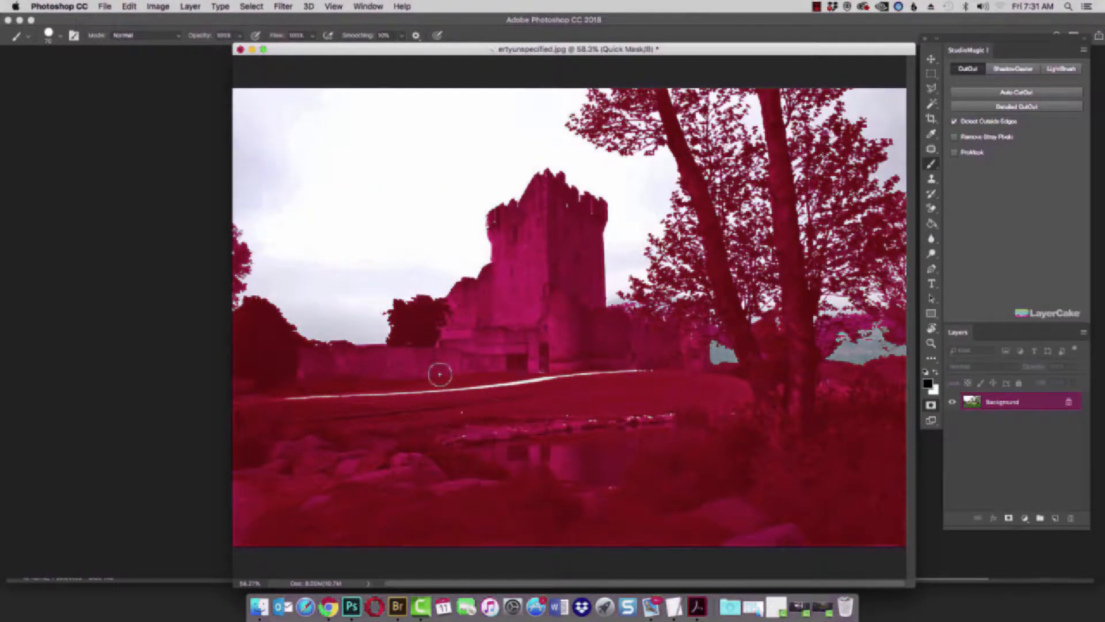
Paint the path across the lawn out of the quick mask and return to the normal selection view.
{"action": "key", "text": "q"}
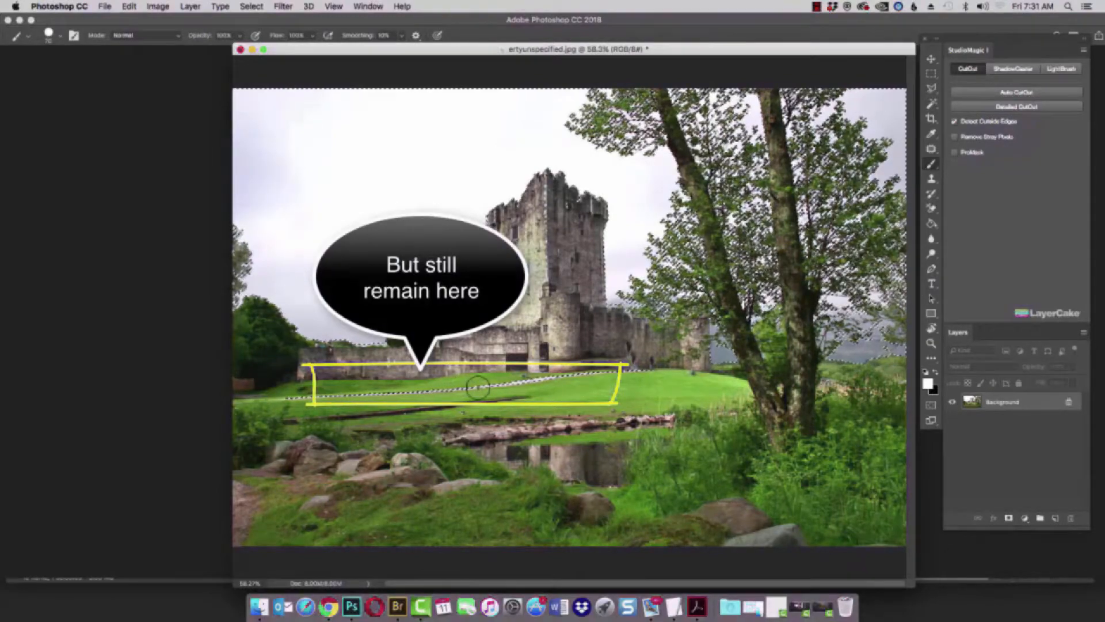
{"action": "key", "text": "q"}
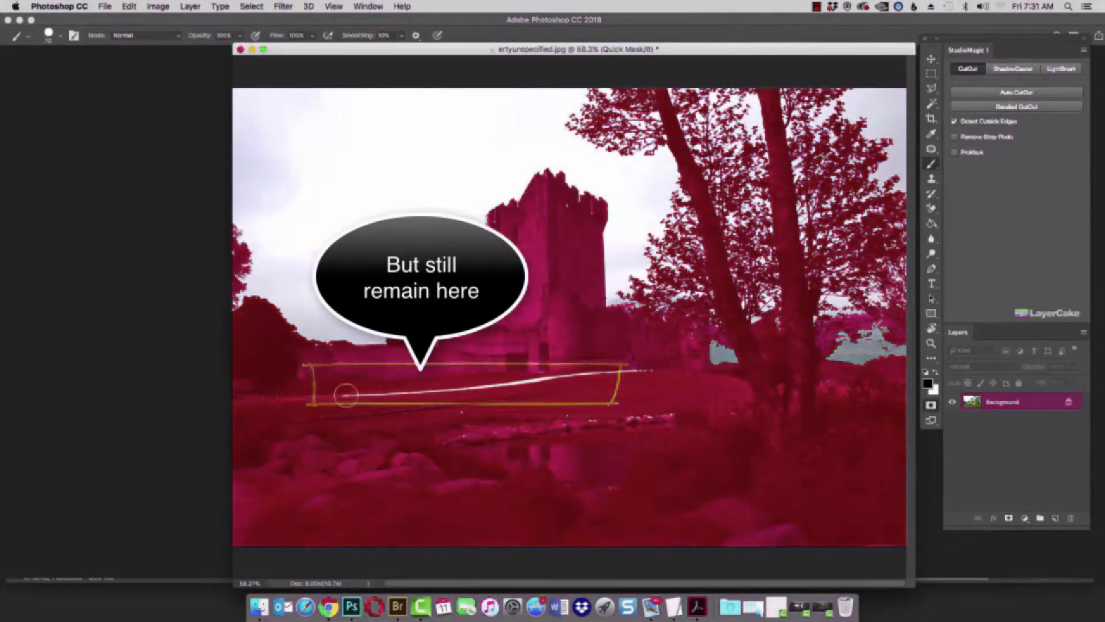
{"action": "left_click_drag", "start_coordinate": [345, 394], "coordinate": [645, 371]}
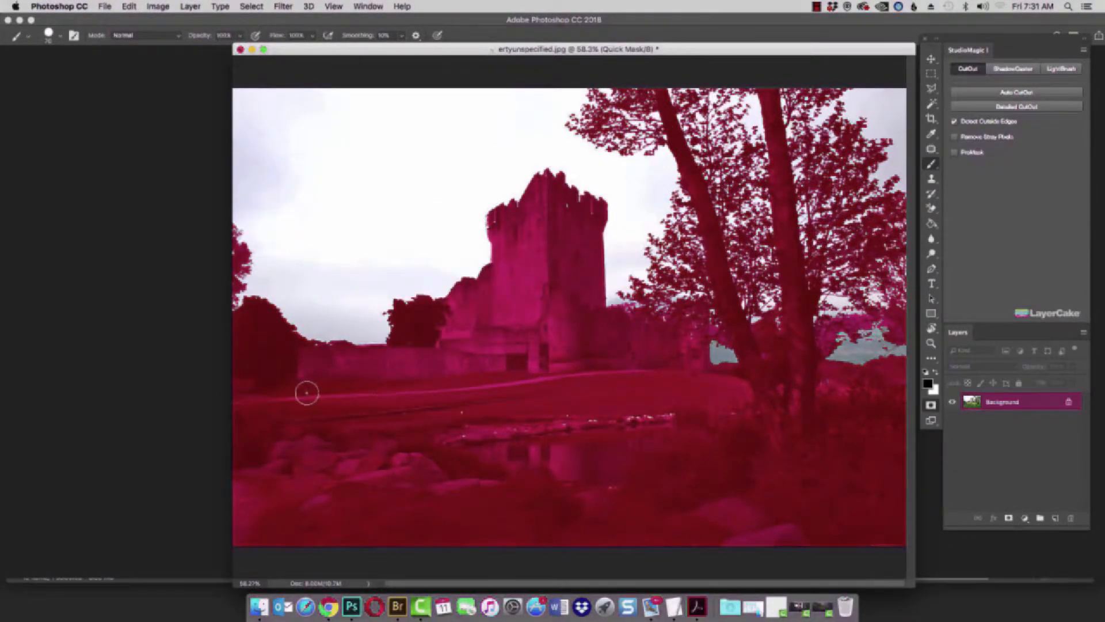
{"action": "key", "text": "q"}
{"action": "key", "text": "q"}
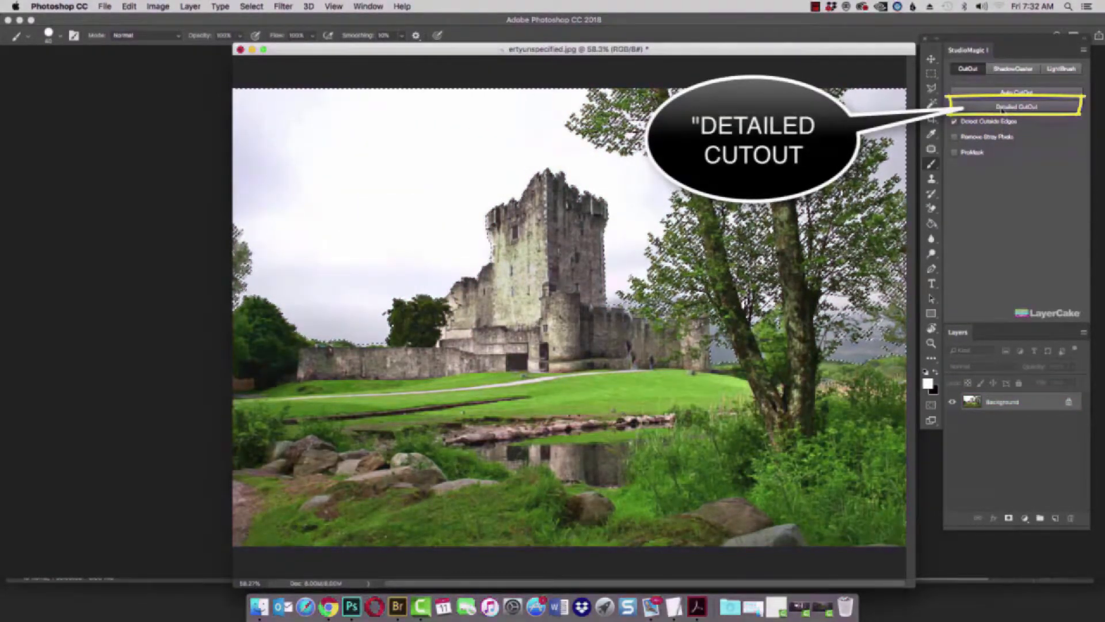
Start the Detailed CutOut and paint out the white sky patches beside the right tree trunk with a smaller refine edge brush.
{"action": "left_click", "coordinate": [1002, 108]}
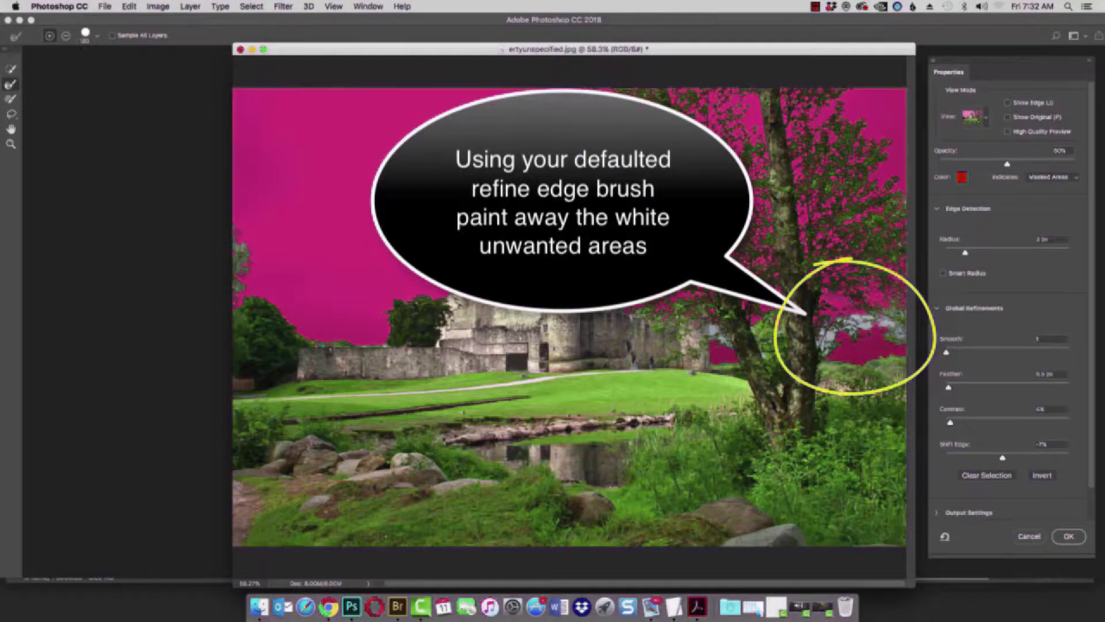
{"action": "key", "text": "["}
{"action": "mouse_move", "coordinate": [832, 329]}
{"action": "left_mouse_down"}
{"action": "mouse_move", "coordinate": [827, 340]}
{"action": "mouse_move", "coordinate": [885, 320]}
{"action": "left_mouse_up"}
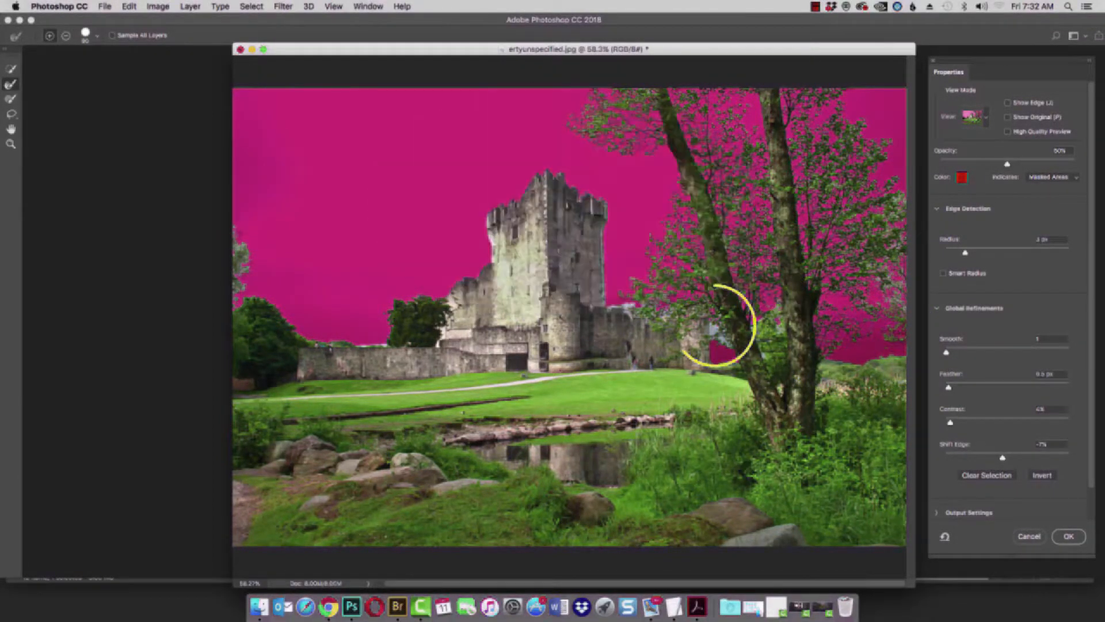
Shrink the refine edge brush further and paint out the leftover sky between the castle wall and the leaning tree trunk.
{"action": "key", "text": "["}
{"action": "key", "text": "["}
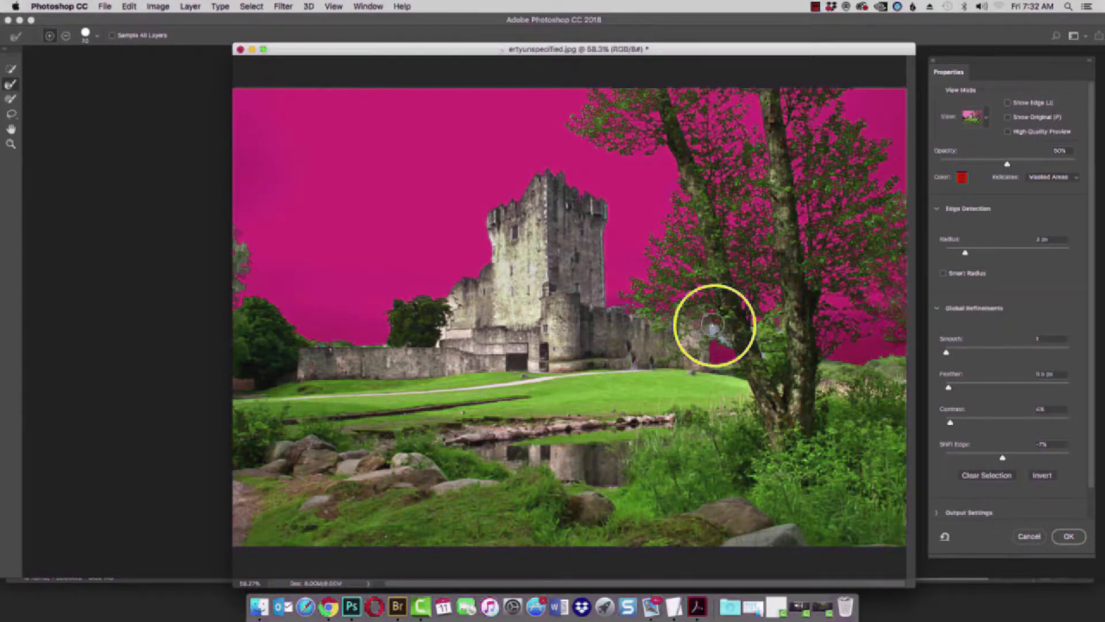
{"action": "key", "text": "["}
{"action": "key", "text": "["}
{"action": "key", "text": "["}
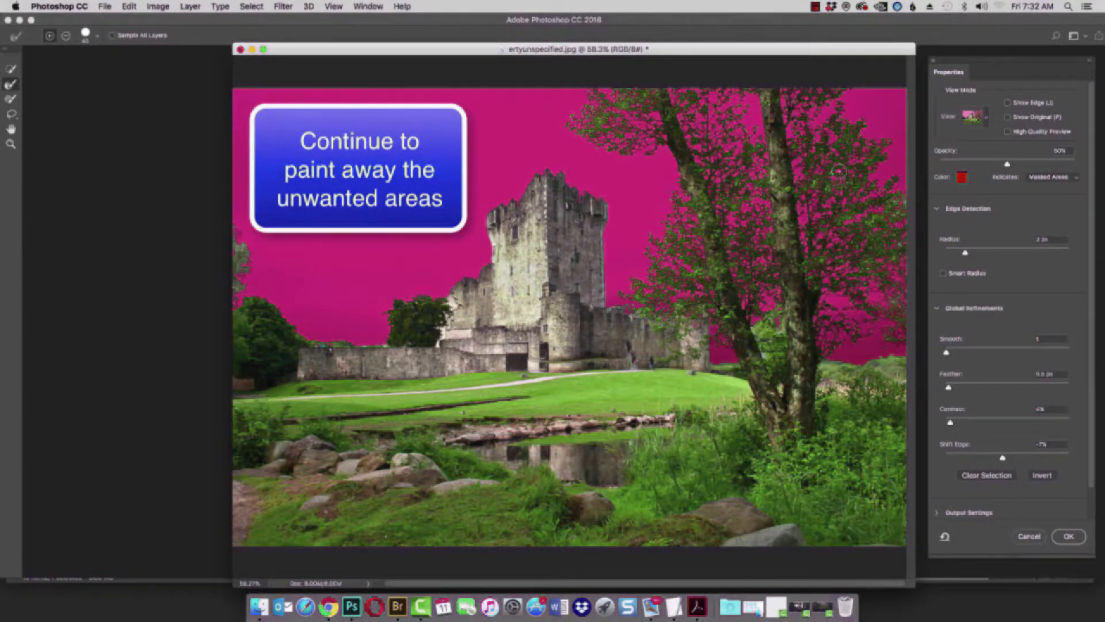
Enlarge the refine edge brush, paint the remaining pale sky out of the tree foliage and apply the castle cutout.
{"action": "key", "text": "bracketright"}
{"action": "key", "text": "bracketright"}
{"action": "key", "text": "bracketright"}
{"action": "key", "text": "bracketright"}
{"action": "key", "text": "bracketright"}
{"action": "key", "text": "bracketright"}
{"action": "key", "text": "bracketright"}
{"action": "key", "text": "bracketright"}
{"action": "key", "text": "bracketright"}
{"action": "key", "text": "bracketright"}
{"action": "key", "text": "bracketright"}
{"action": "key", "text": "bracketright"}
{"action": "key", "text": "bracketright"}
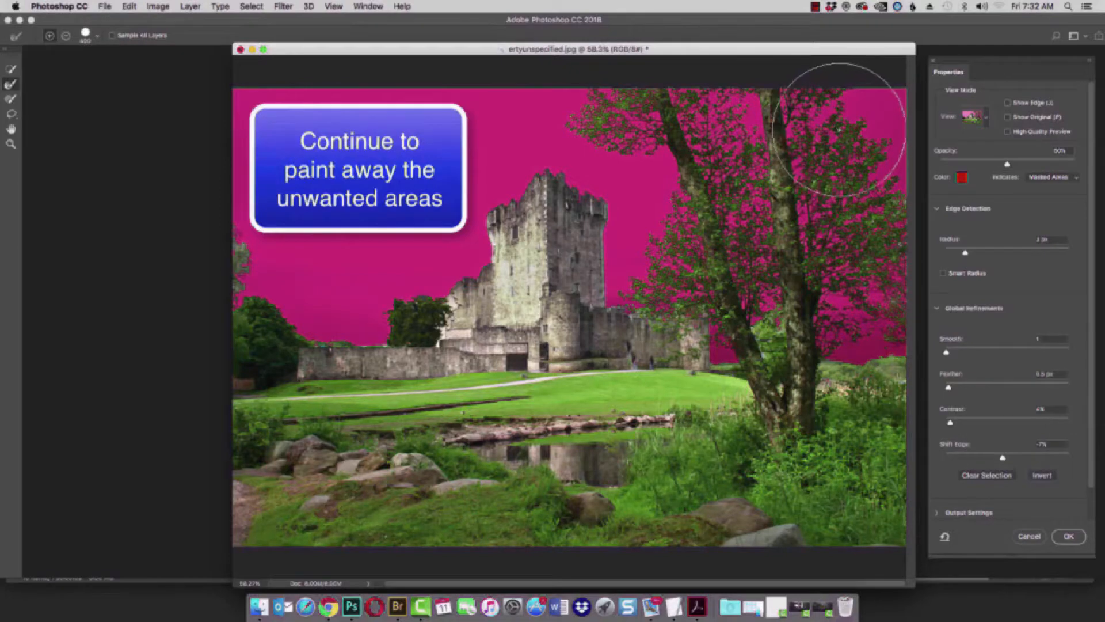
{"action": "key", "text": "bracketleft"}
{"action": "key", "text": "bracketleft"}
{"action": "key", "text": "bracketleft"}
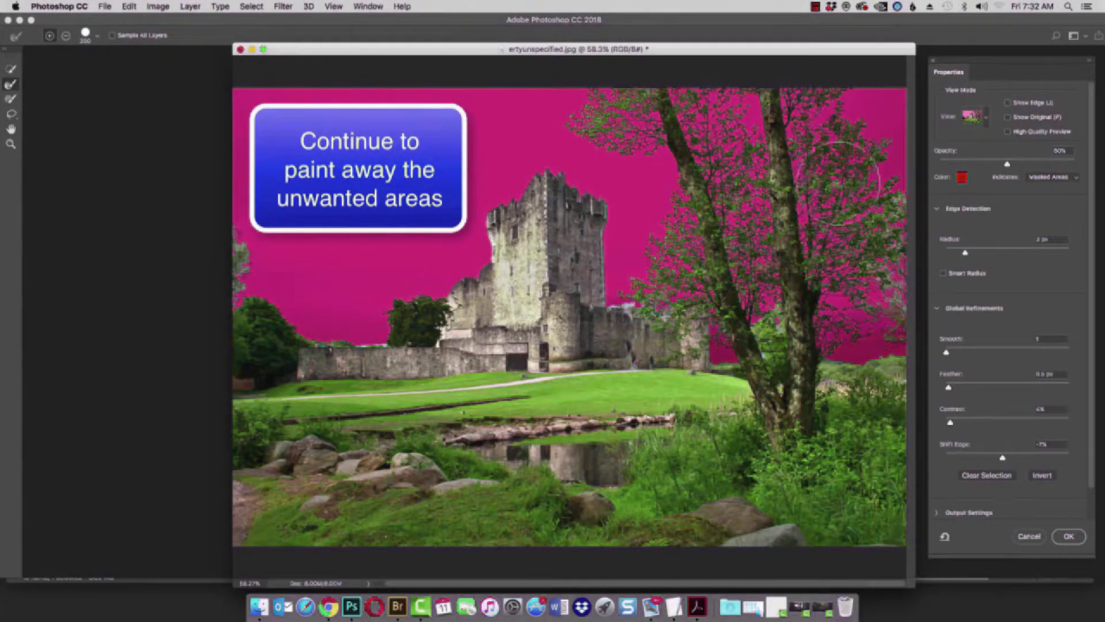
{"action": "mouse_move", "coordinate": [869, 199]}
{"action": "left_mouse_down"}
{"action": "mouse_move", "coordinate": [862, 148]}
{"action": "mouse_move", "coordinate": [819, 104]}
{"action": "mouse_move", "coordinate": [714, 131]}
{"action": "left_mouse_up"}
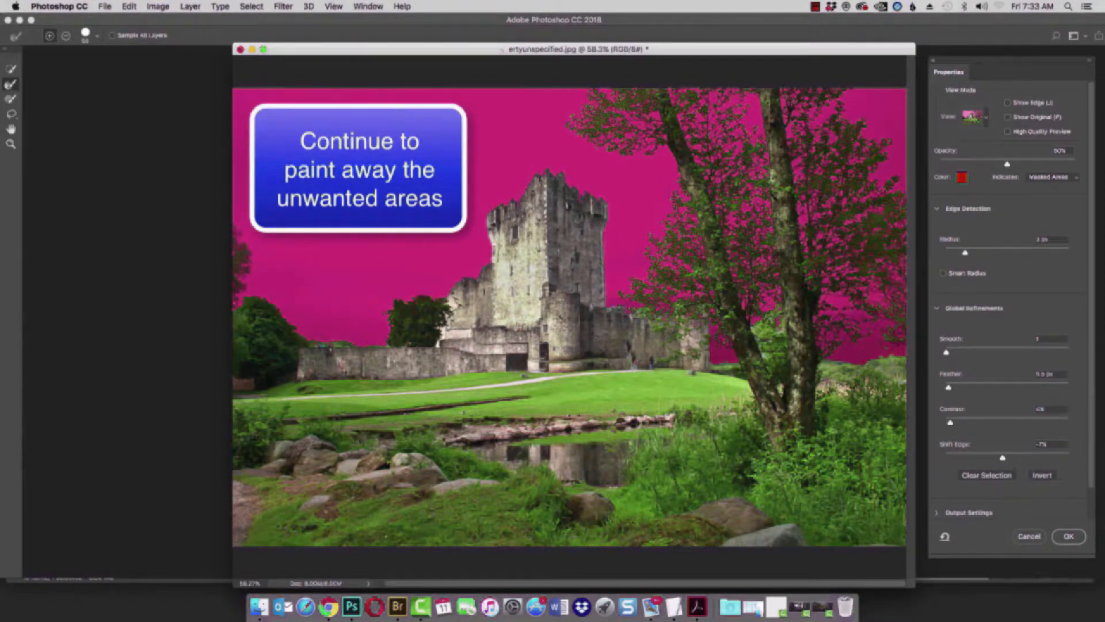
{"action": "left_click", "coordinate": [1068, 537]}
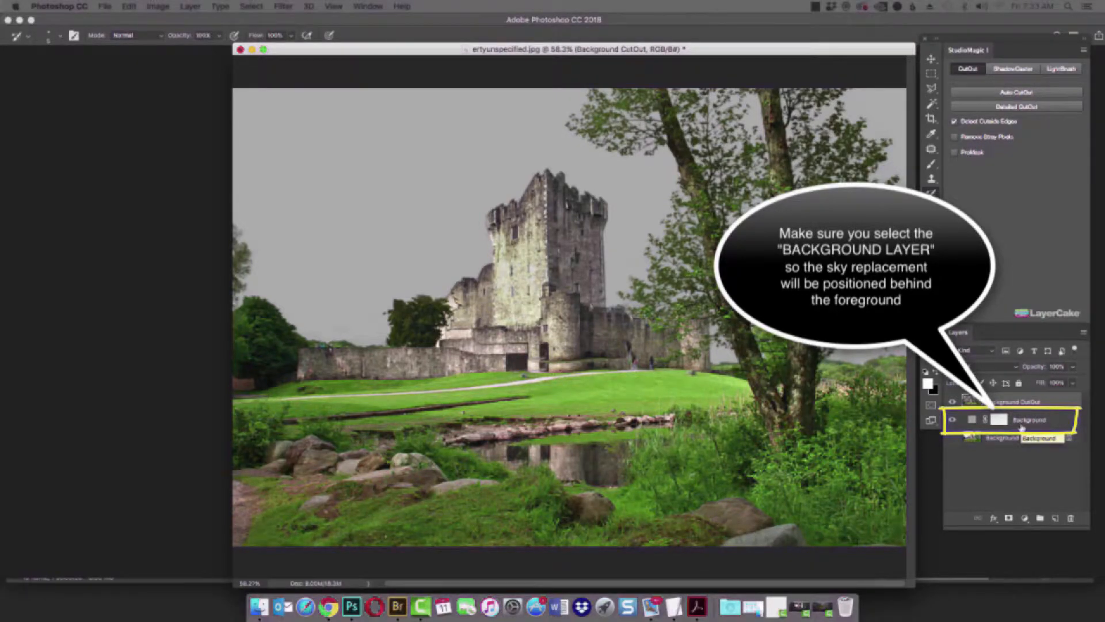
Select the gray Background fill layer and bring the PuffyClouds032.jpg sky into the castle image with the Move tool.
{"action": "left_click", "coordinate": [1024, 422]}
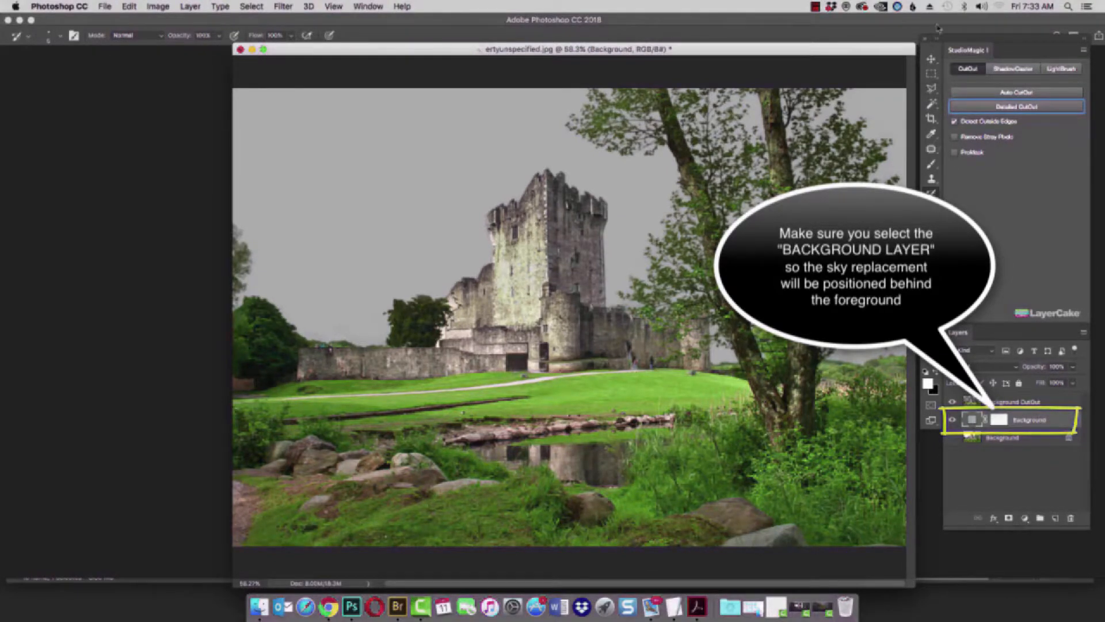
{"action": "left_click", "coordinate": [931, 59]}
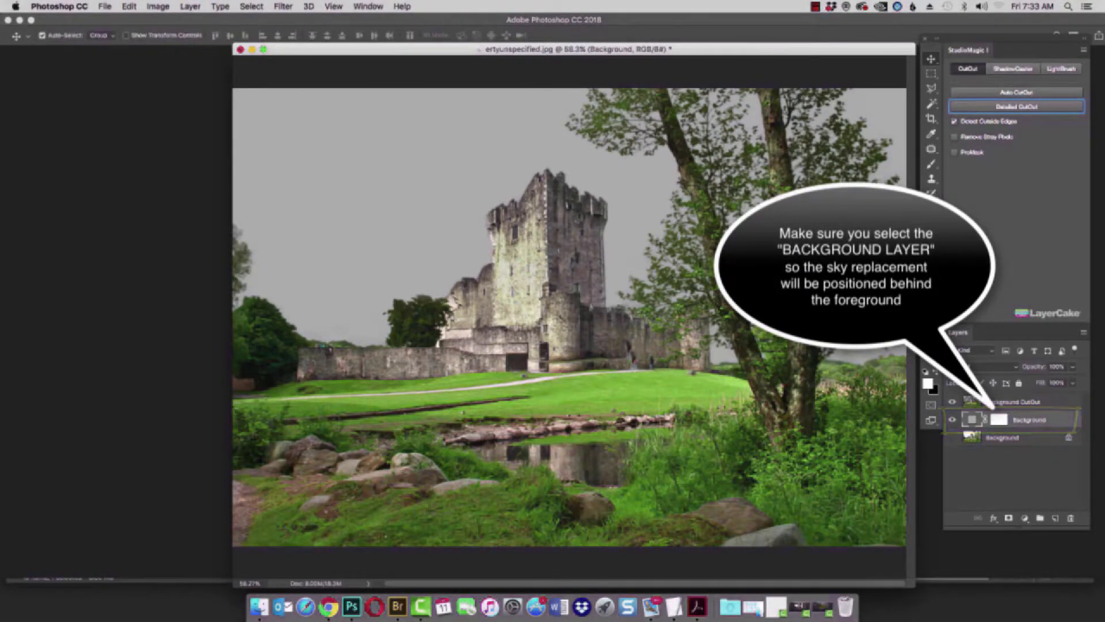
{"action": "left_click_drag", "start_coordinate": [1104, 121], "coordinate": [768, 133]}
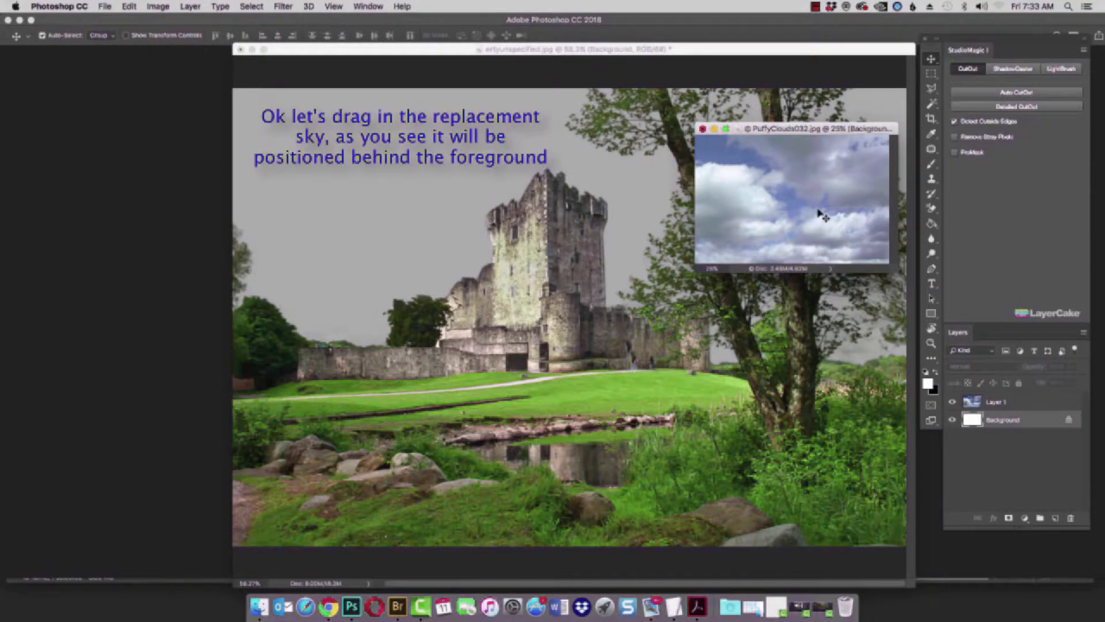
{"action": "left_click_drag", "start_coordinate": [820, 214], "coordinate": [471, 183]}
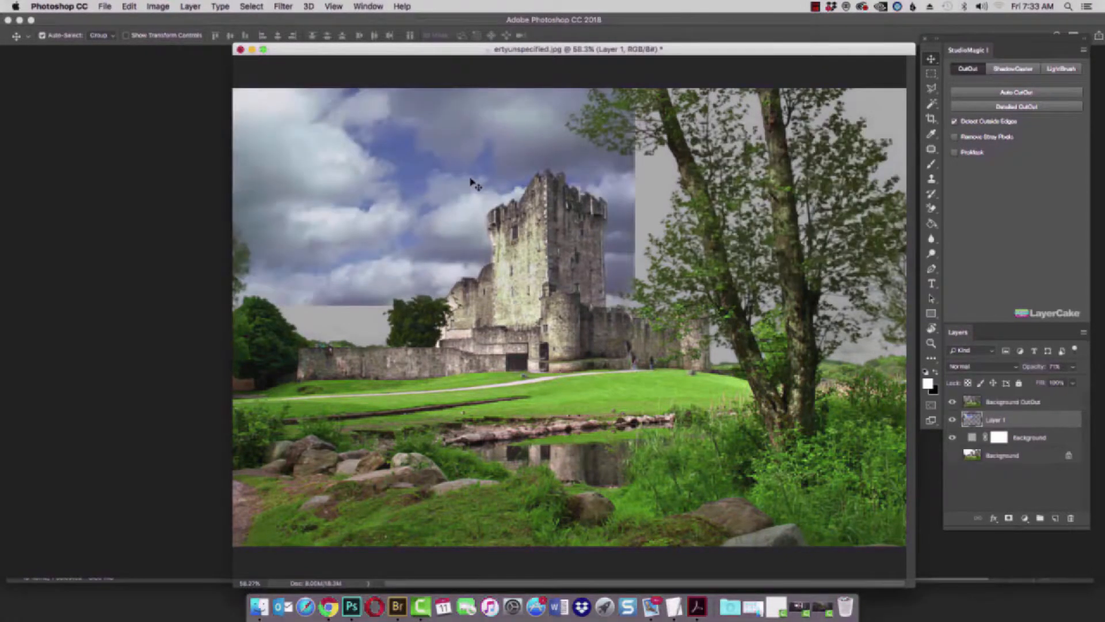
Position and enlarge the cloud layer to cover the whole sky behind the castle and adjust its opacity.
{"action": "left_click_drag", "start_coordinate": [397, 167], "coordinate": [452, 212]}
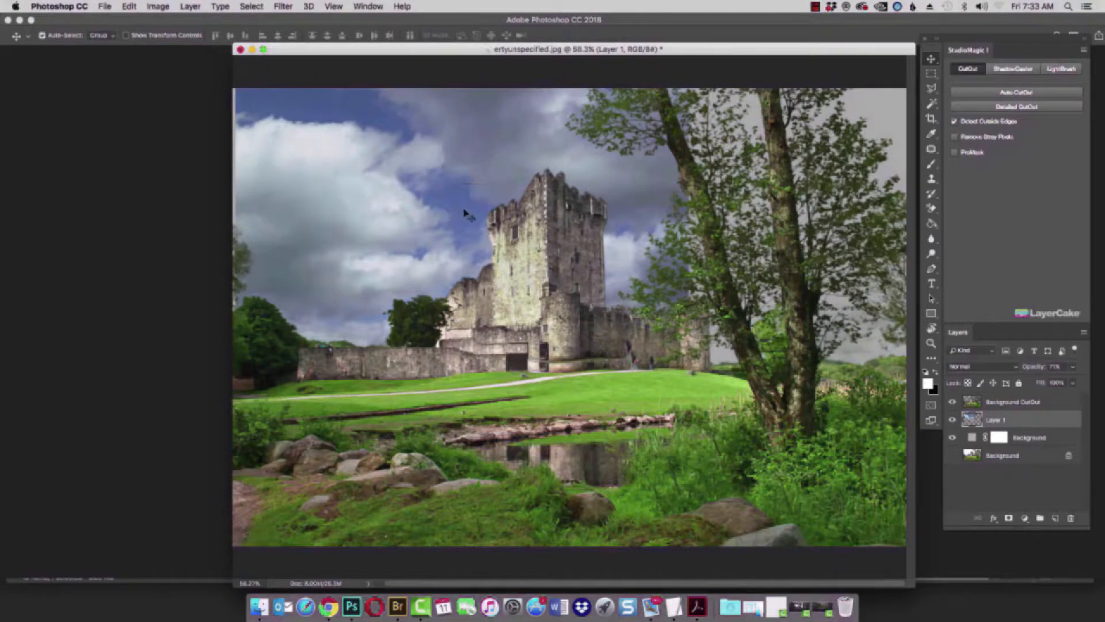
{"action": "key", "text": "super+t"}
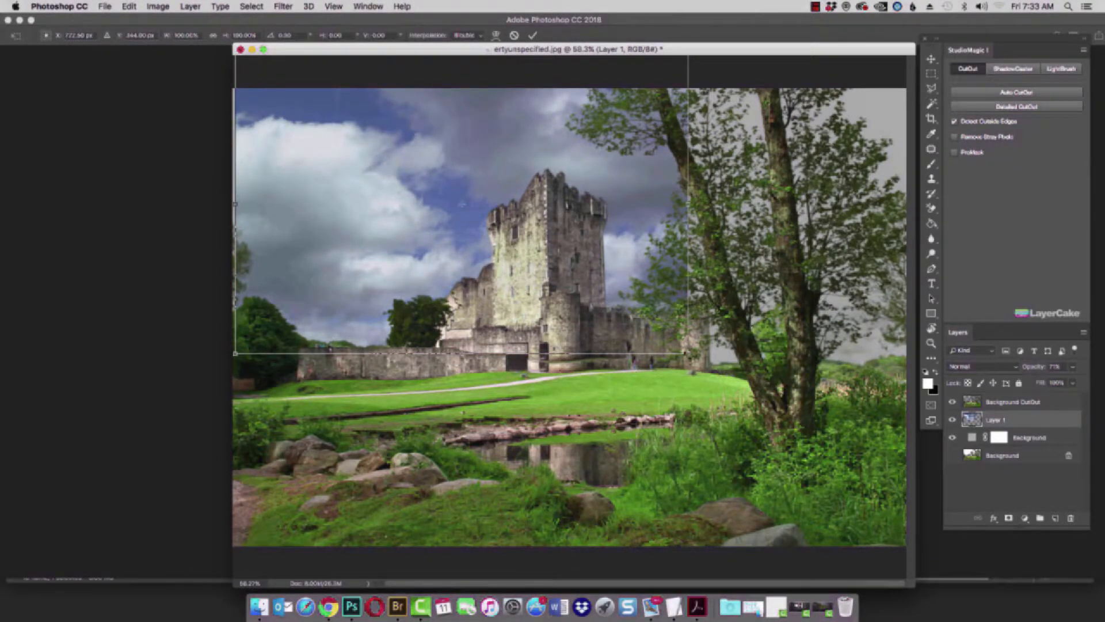
{"action": "left_click_drag", "start_coordinate": [686, 352], "coordinate": [952, 458]}
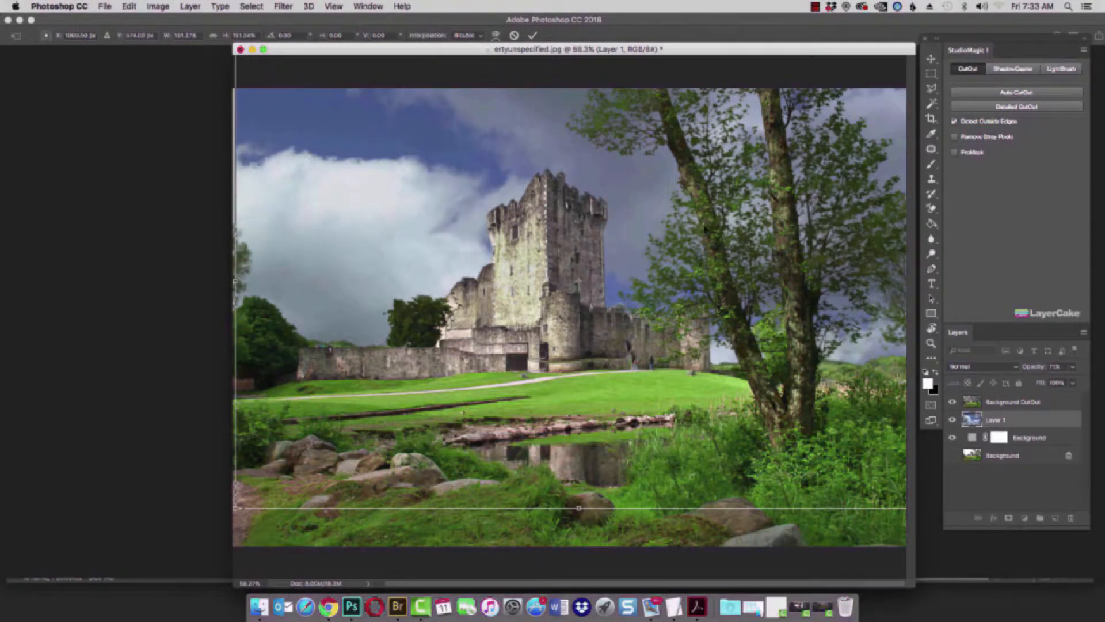
{"action": "left_click_drag", "start_coordinate": [649, 204], "coordinate": [644, 203]}
{"action": "key", "text": "Return"}
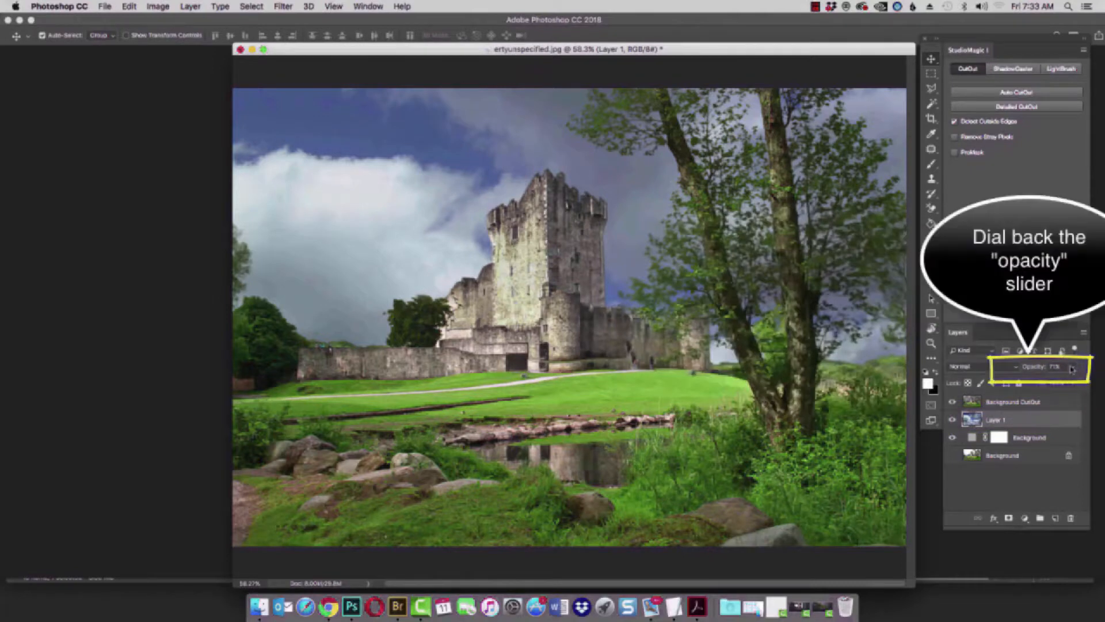
{"action": "left_click", "coordinate": [1071, 368]}
{"action": "mouse_move", "coordinate": [1066, 379]}
{"action": "left_mouse_down"}
{"action": "mouse_move", "coordinate": [1086, 382]}
{"action": "mouse_move", "coordinate": [1017, 381]}
{"action": "mouse_move", "coordinate": [1084, 380]}
{"action": "left_mouse_up"}
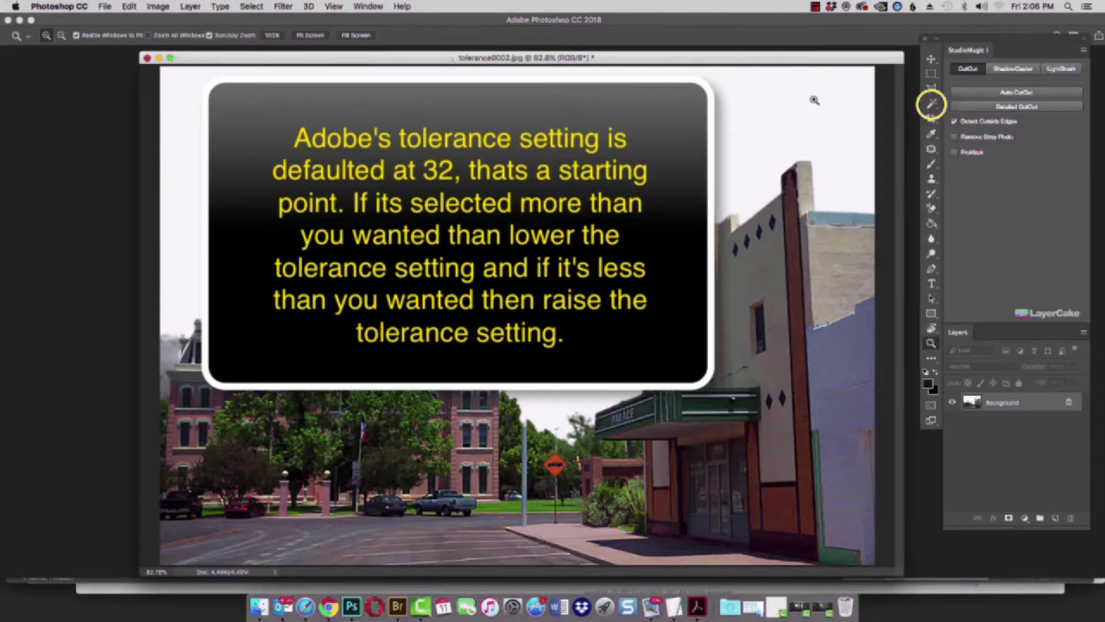
Select the sky in tolerance0002.jpg with the Magic Wand tool at a tolerance of 200.
{"action": "left_click", "coordinate": [932, 105]}
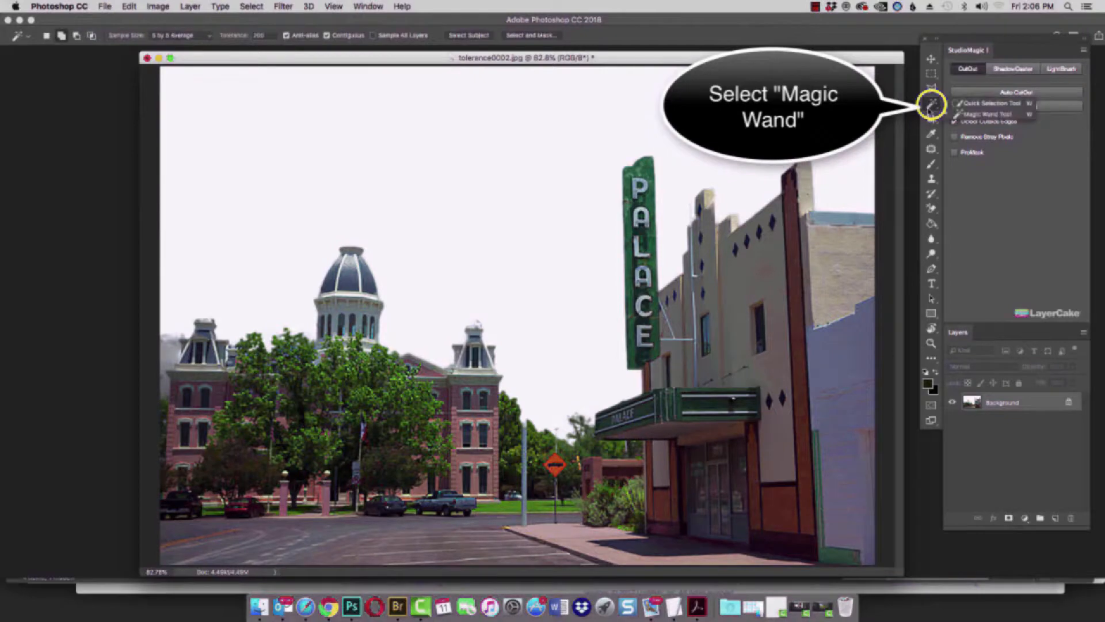
{"action": "left_click", "coordinate": [984, 114]}
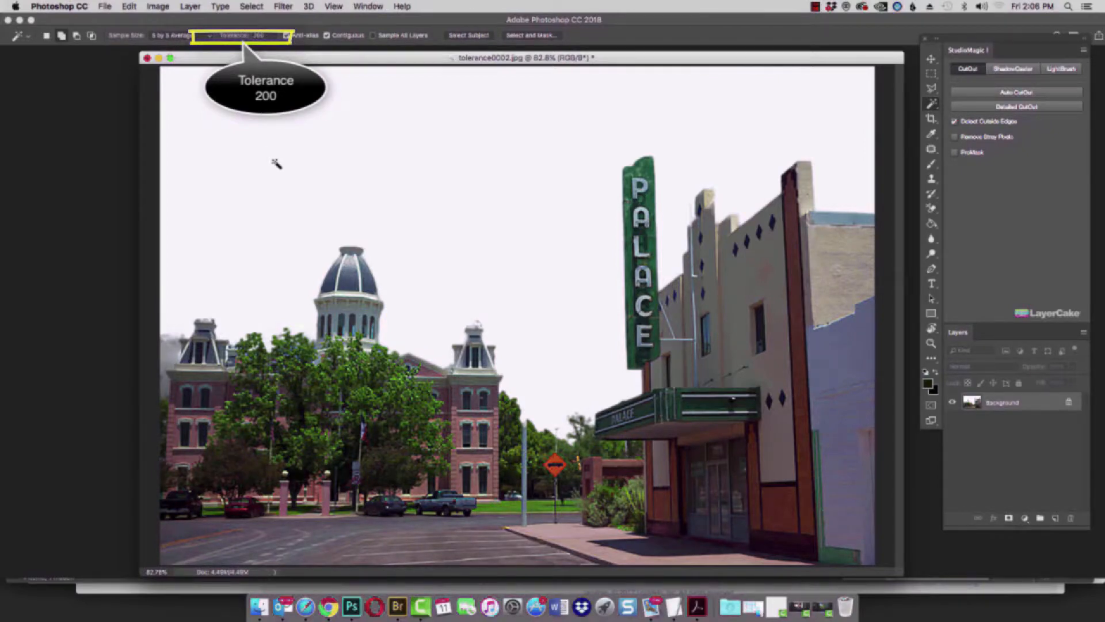
{"action": "left_click", "coordinate": [284, 176]}
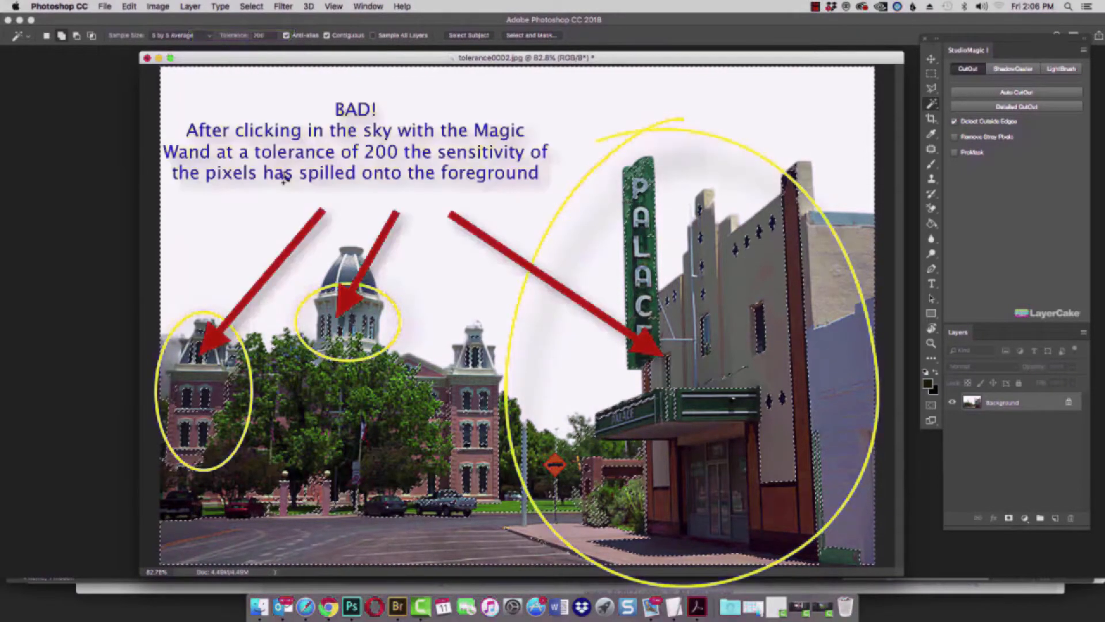
Check the tolerance 200 selection in Quick Mask mode and deselect it.
{"action": "key", "text": "q"}
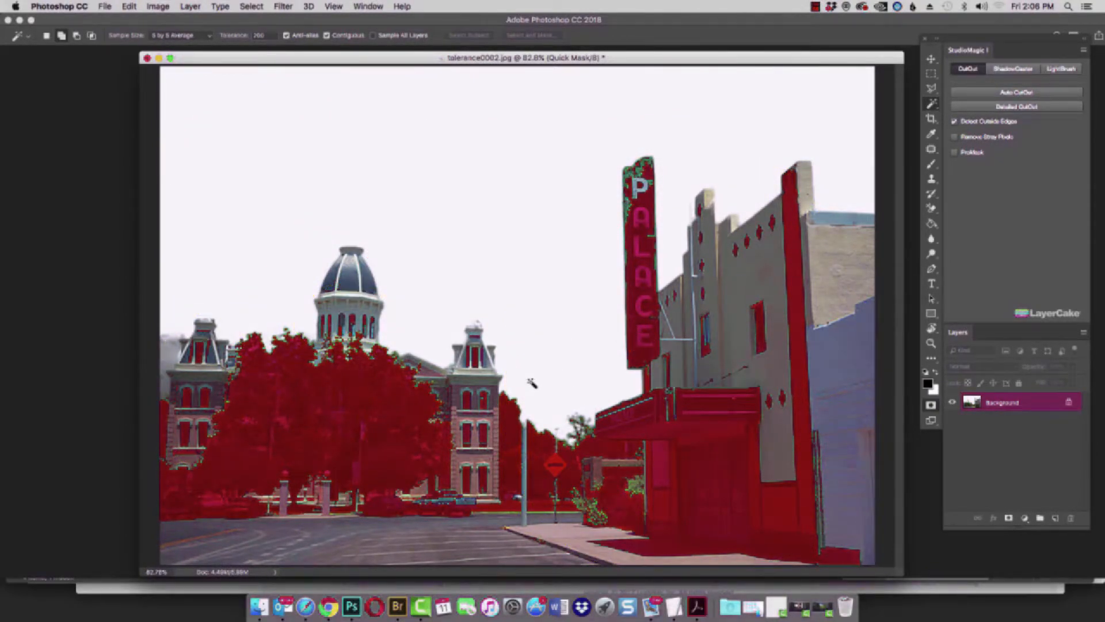
{"action": "key", "text": "q"}
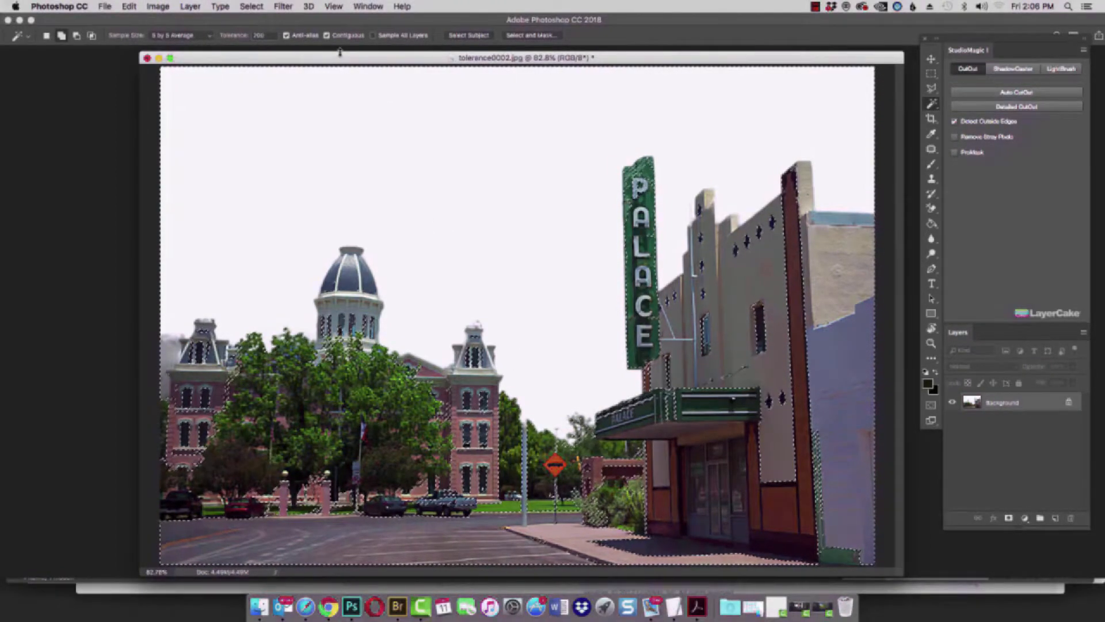
{"action": "key", "text": "super+d"}
Set the Magic Wand tolerance to 4, select the sky again and check the selection in Quick Mask mode.
{"action": "left_click", "coordinate": [258, 35]}
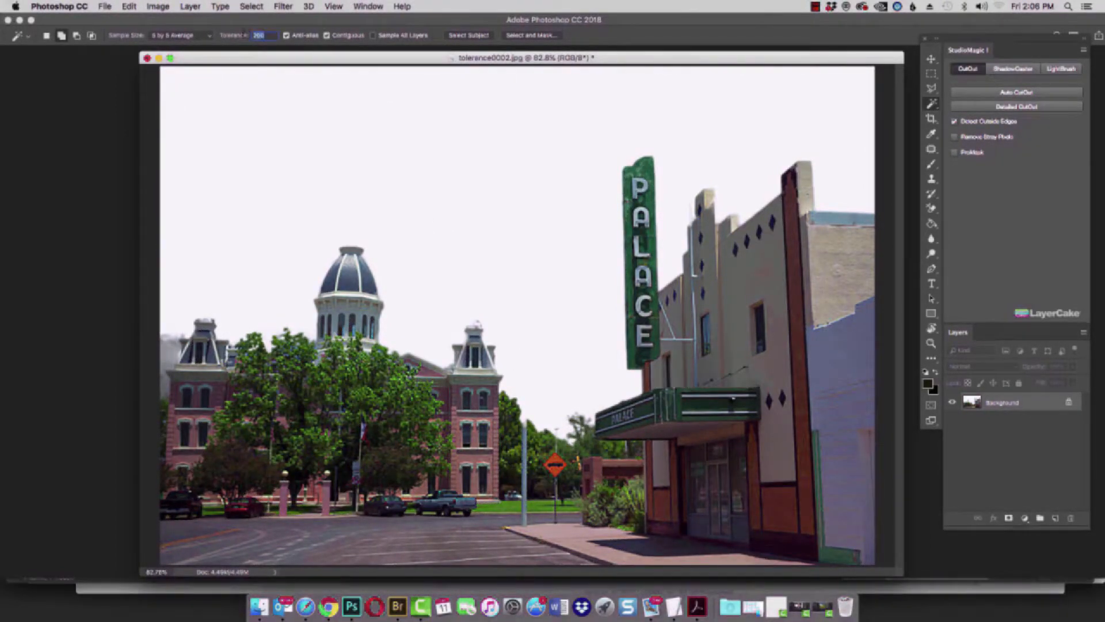
{"action": "type", "text": "4"}
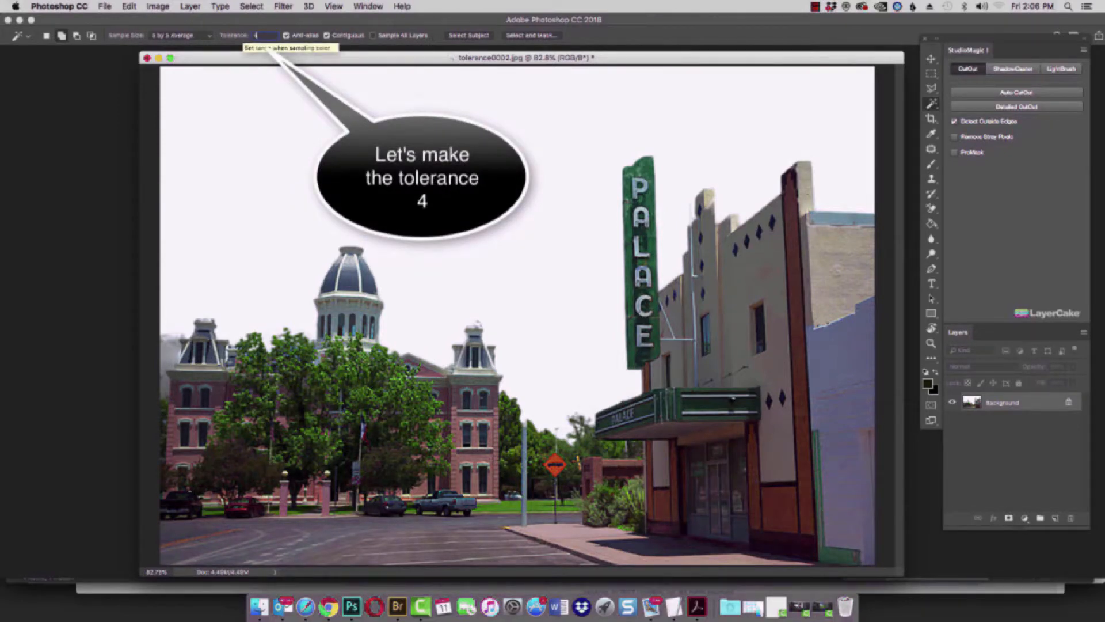
{"action": "left_click", "coordinate": [513, 246]}
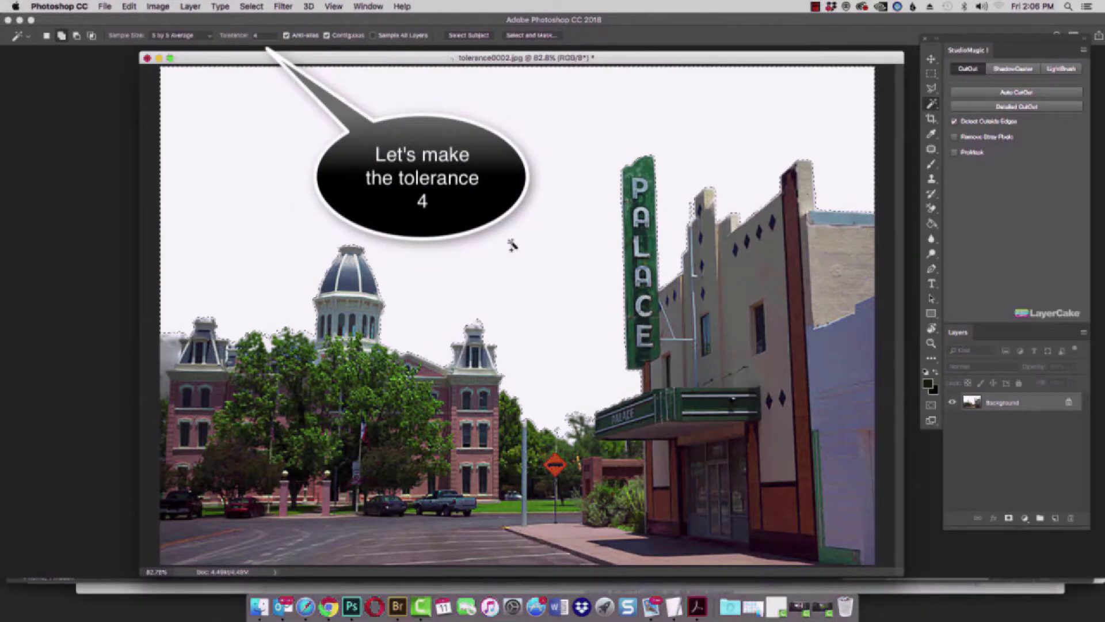
{"action": "key", "text": "q"}
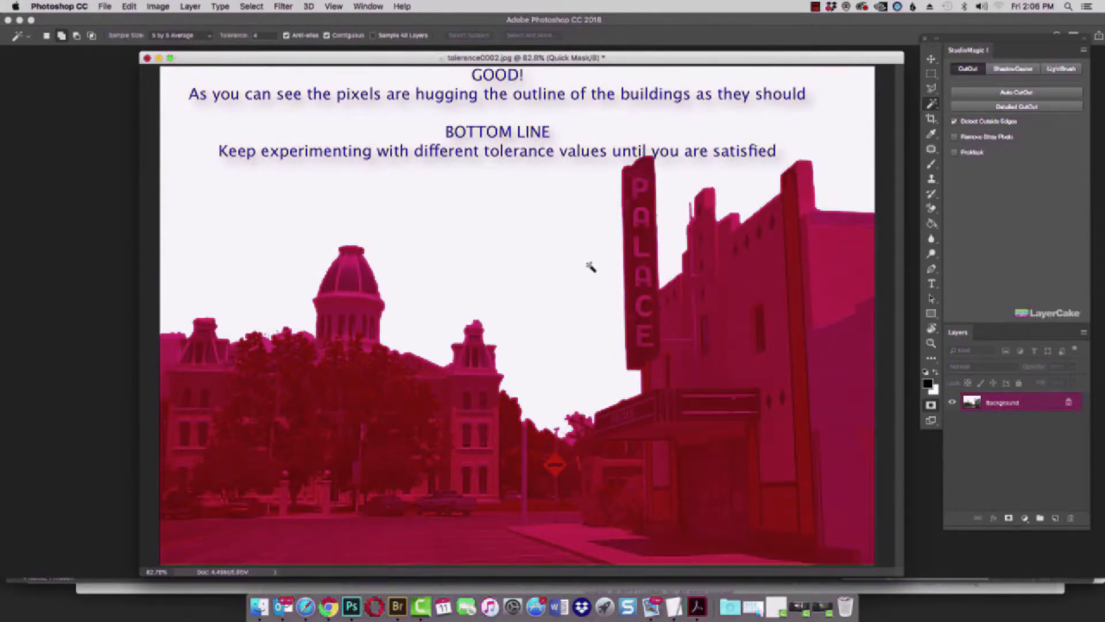
{"action": "key", "text": "q"}
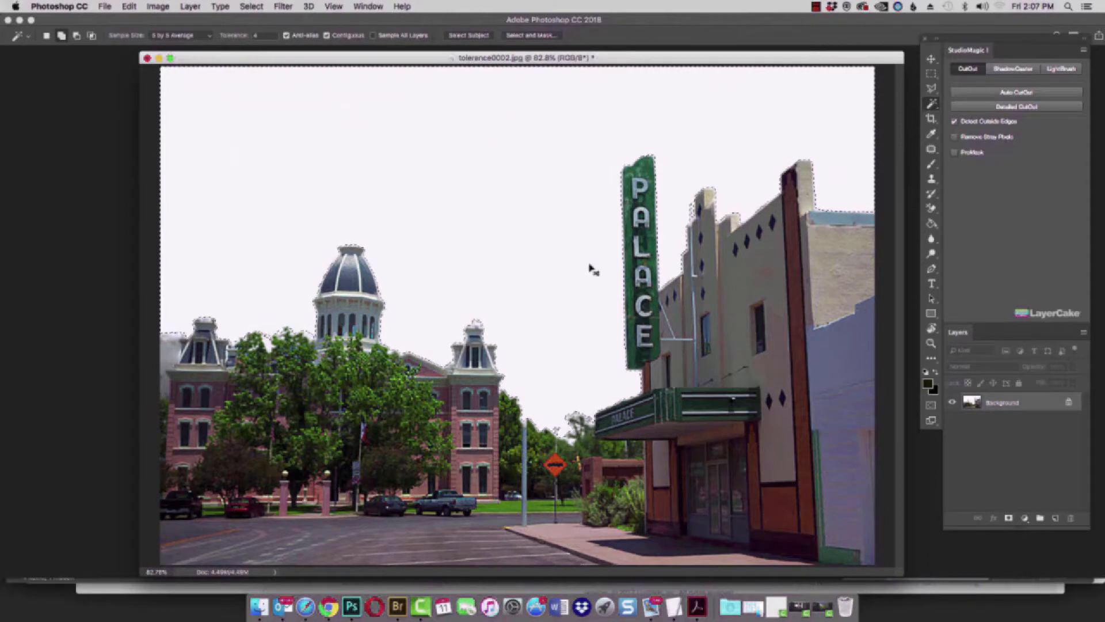
Start the Detailed CutOut on the street photo and shrink the refine edge brush to a small size for the rooftop edges.
{"action": "key", "text": "super+minus"}
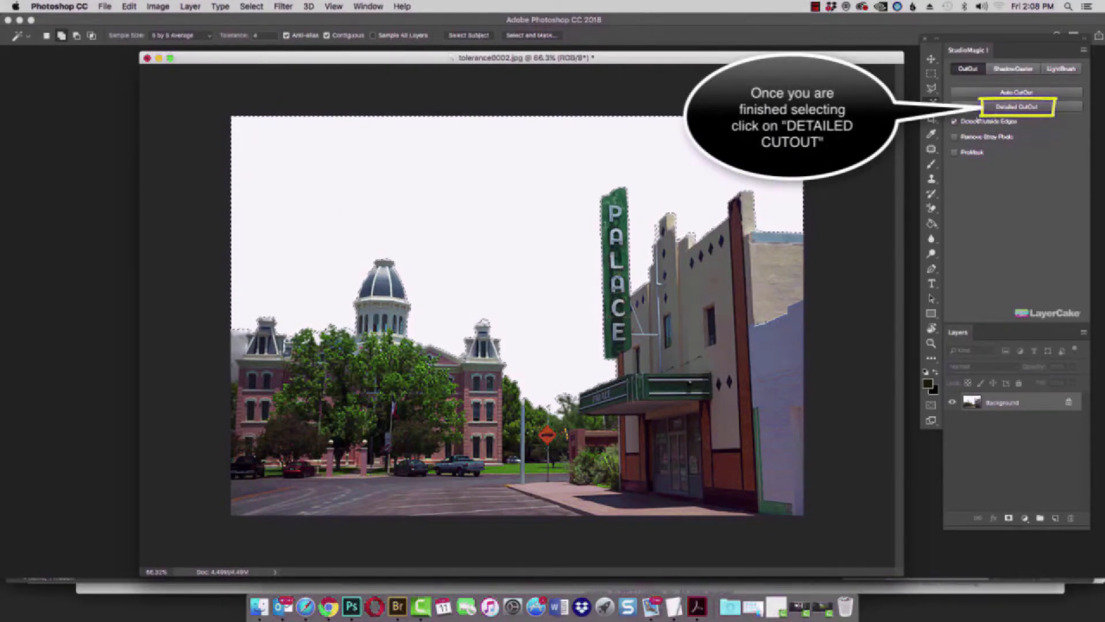
{"action": "left_click", "coordinate": [991, 108]}
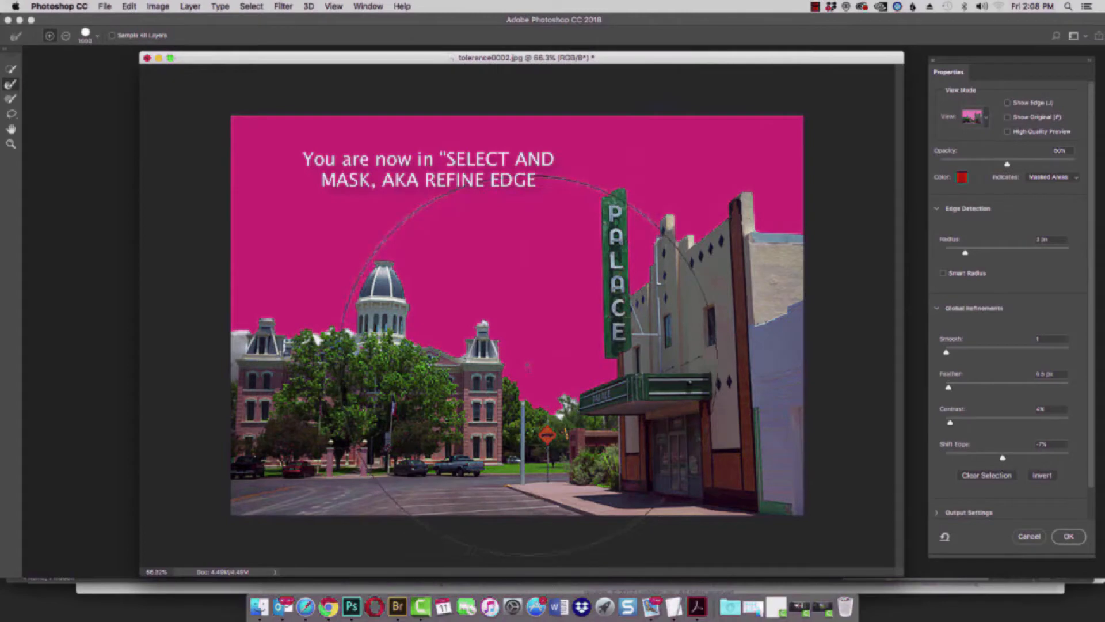
{"action": "key", "text": "bracketleft"}
{"action": "key", "text": "bracketleft"}
{"action": "key", "text": "bracketleft"}
{"action": "key", "text": "bracketleft"}
{"action": "key", "text": "bracketleft"}
{"action": "key", "text": "bracketleft"}
{"action": "key", "text": "bracketleft"}
{"action": "key", "text": "bracketleft"}
{"action": "key", "text": "bracketleft"}
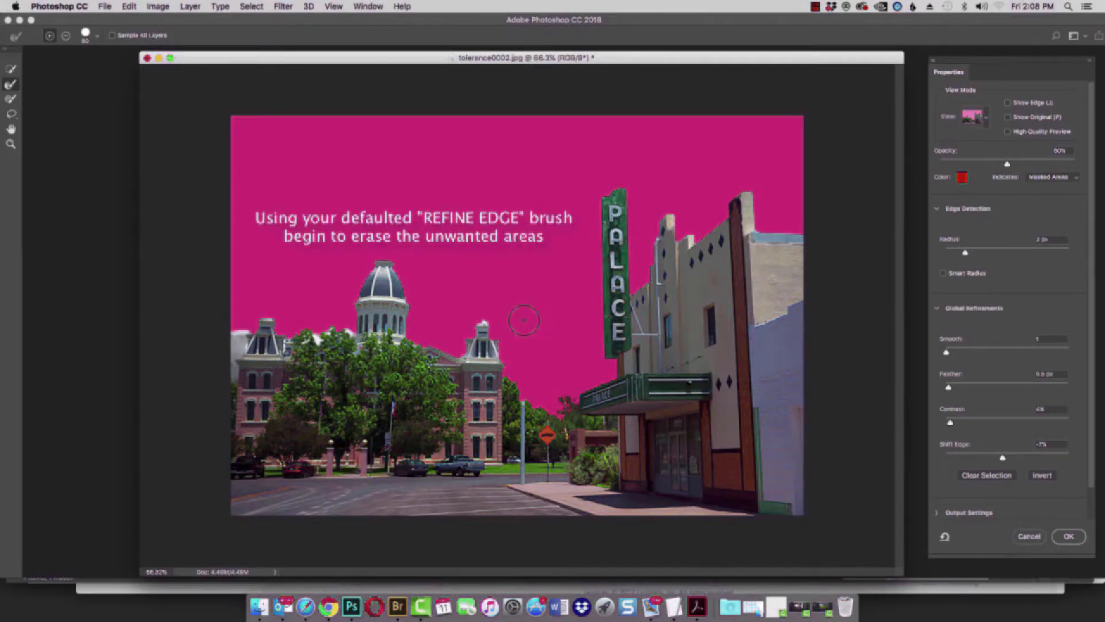
{"action": "key", "text": "bracketleft"}
{"action": "key", "text": "bracketleft"}
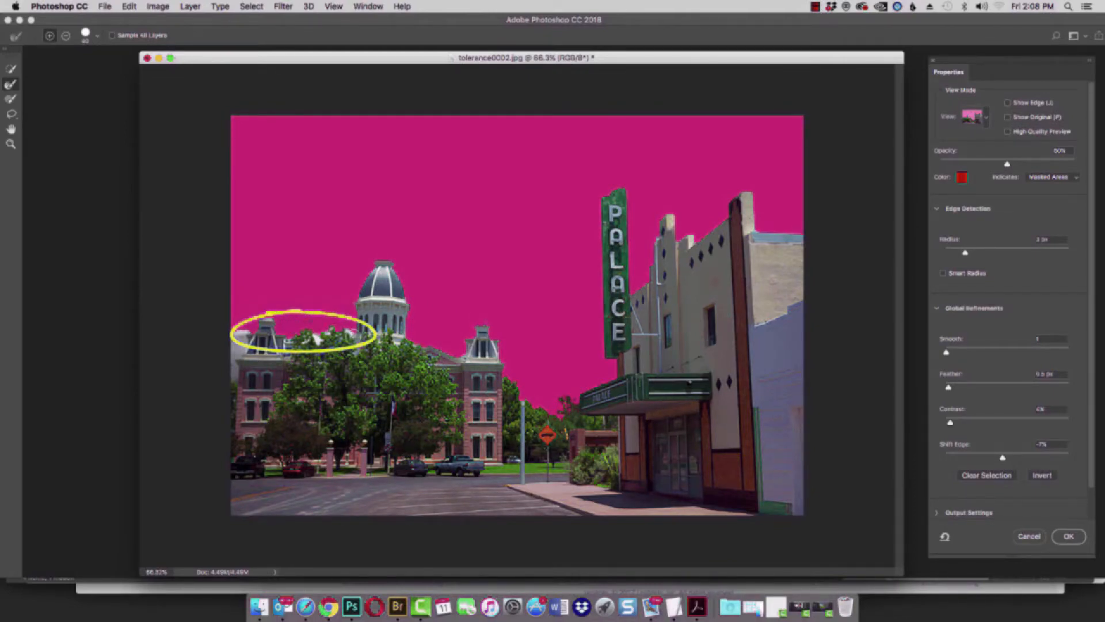
Paint out the white remnants between the dome and the left tower and at the photo's left edge, and apply the cutout.
{"action": "left_click_drag", "start_coordinate": [350, 335], "coordinate": [318, 338]}
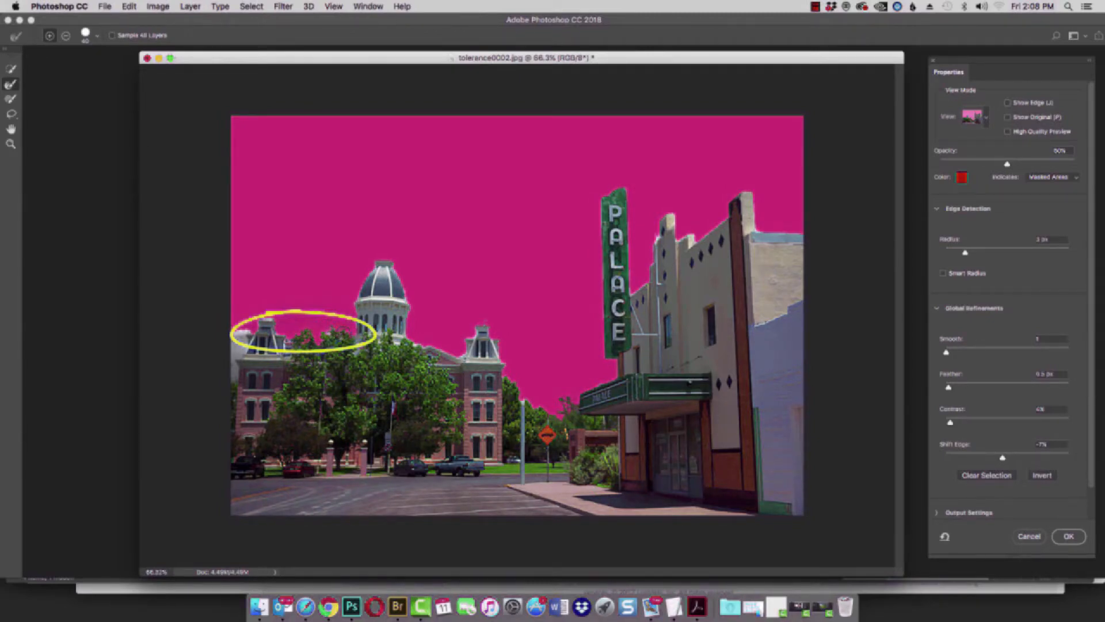
{"action": "left_click_drag", "start_coordinate": [342, 335], "coordinate": [328, 333]}
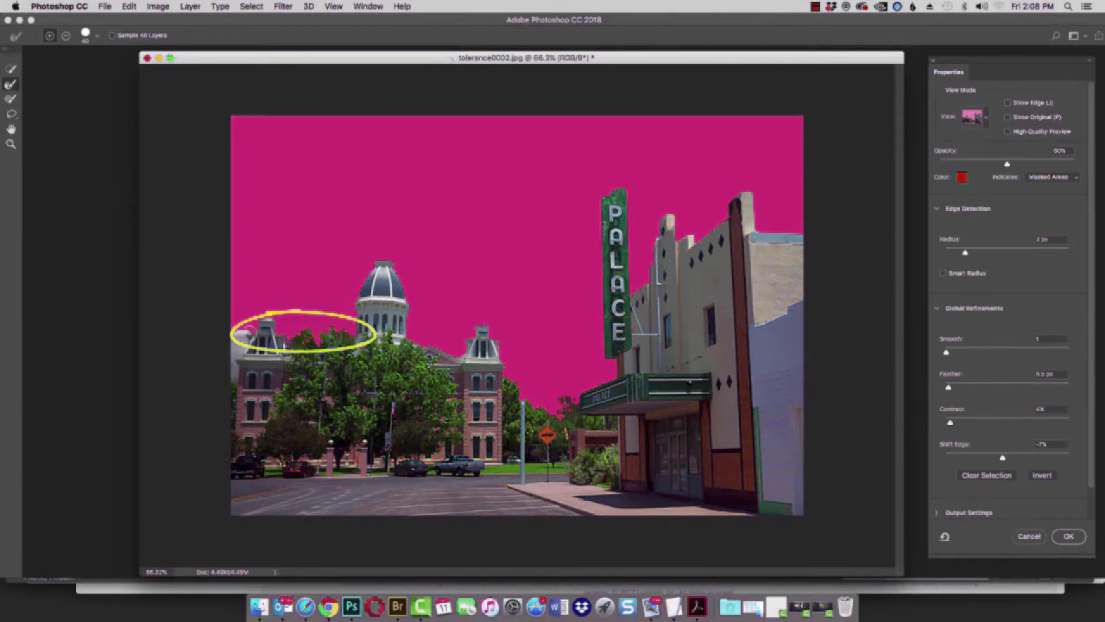
{"action": "left_click_drag", "start_coordinate": [249, 331], "coordinate": [212, 328]}
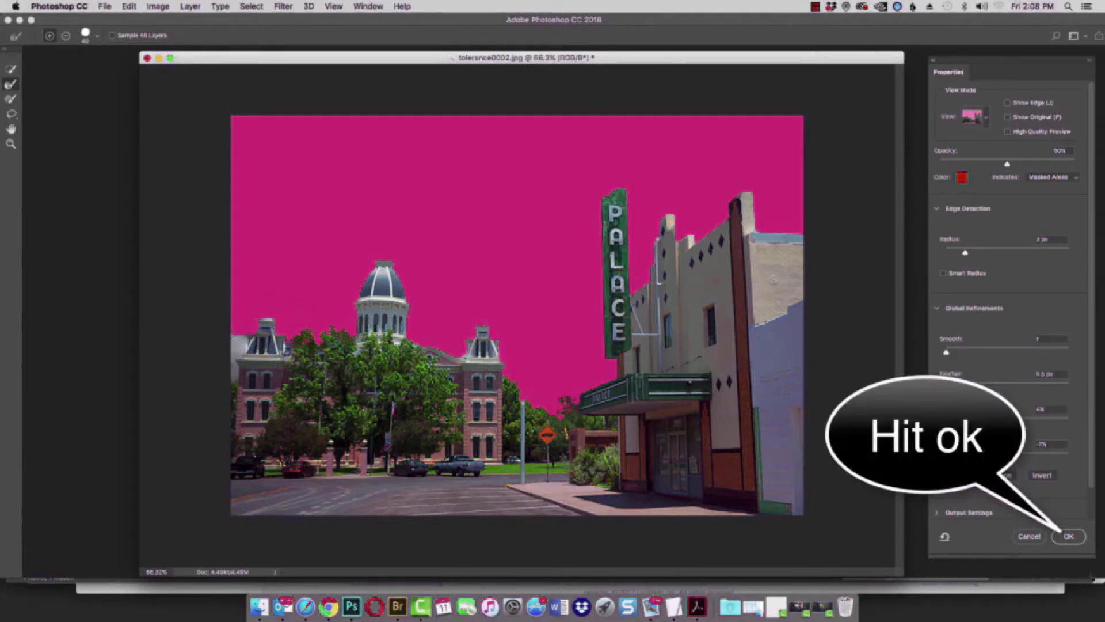
{"action": "left_click", "coordinate": [1061, 543]}
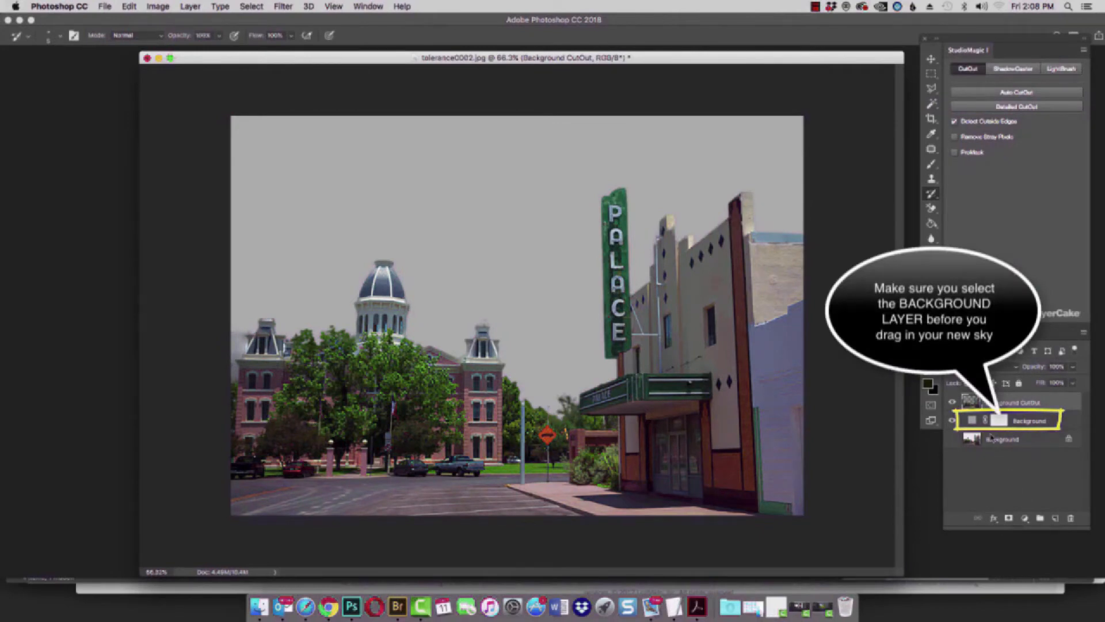
Copy the top sky layer of the puffy clouds document into the street photo, directly above the gray Background fill layer, covering the sky area.
{"action": "left_click", "coordinate": [1016, 423]}
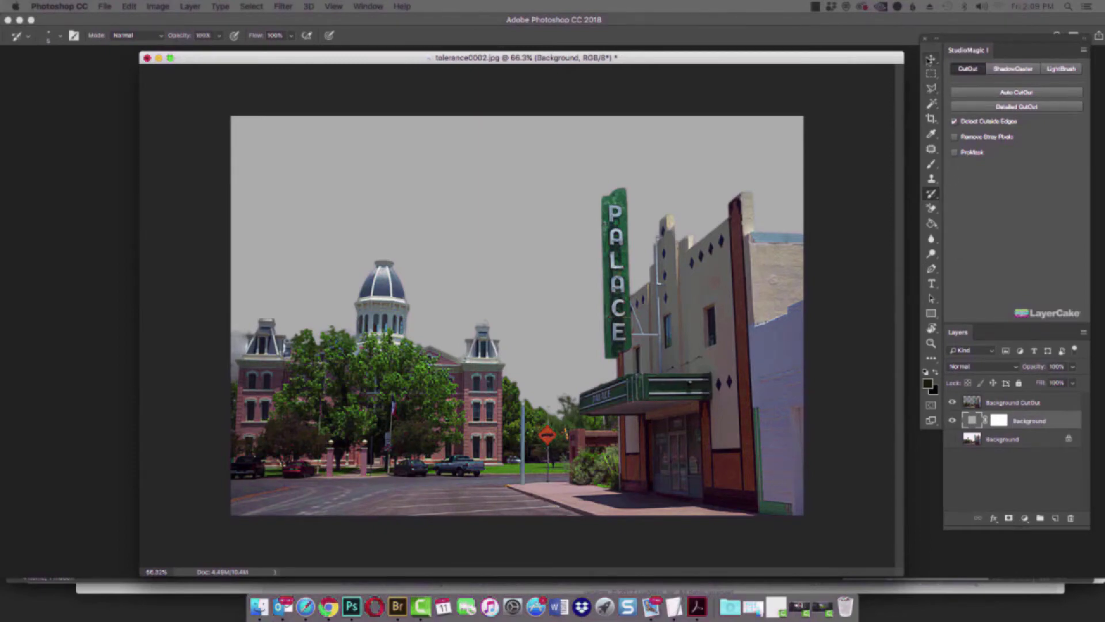
{"action": "left_click", "coordinate": [930, 59]}
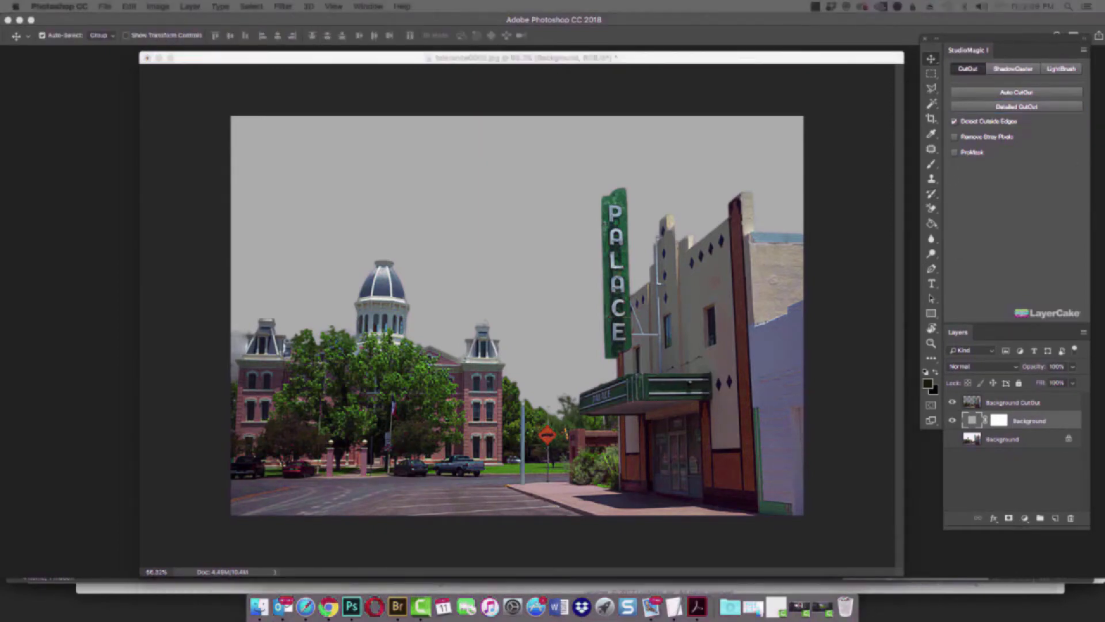
{"action": "left_click_drag", "start_coordinate": [1104, 293], "coordinate": [919, 233]}
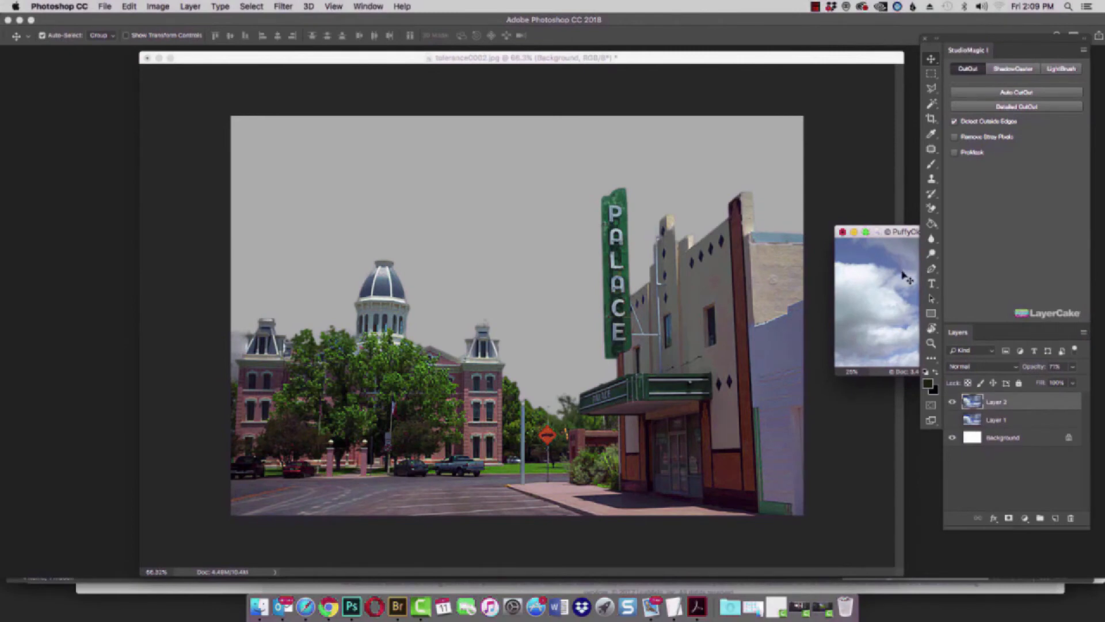
{"action": "left_click_drag", "start_coordinate": [993, 397], "coordinate": [457, 254]}
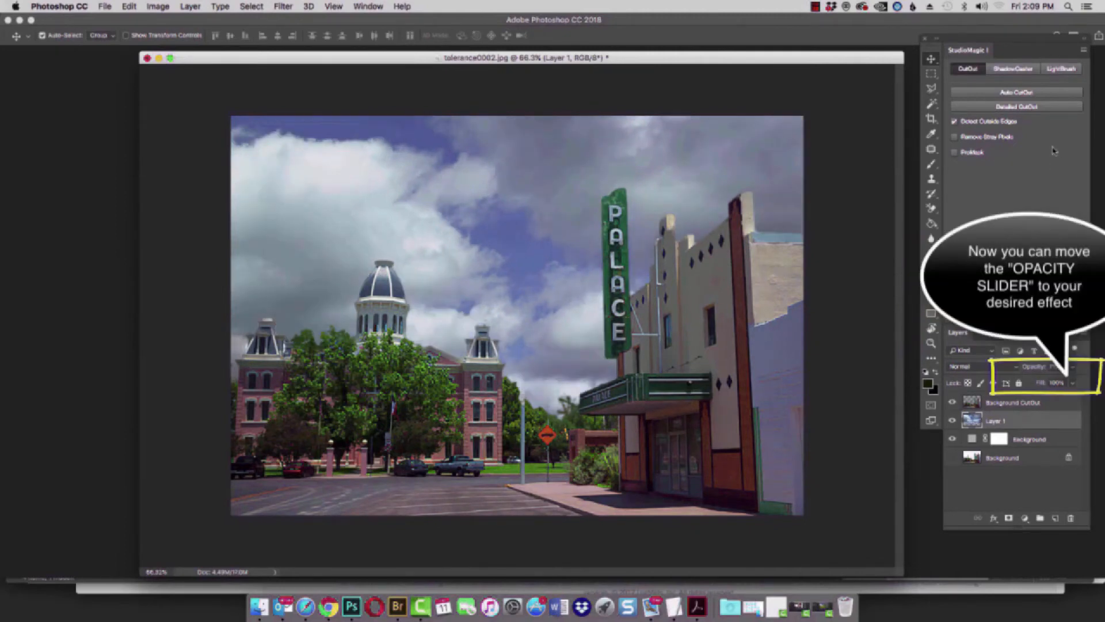
Try the new sky layer at full opacity and settle its opacity at about 86%.
{"action": "left_click", "coordinate": [1074, 369]}
{"action": "left_click_drag", "start_coordinate": [1070, 382], "coordinate": [1083, 383]}
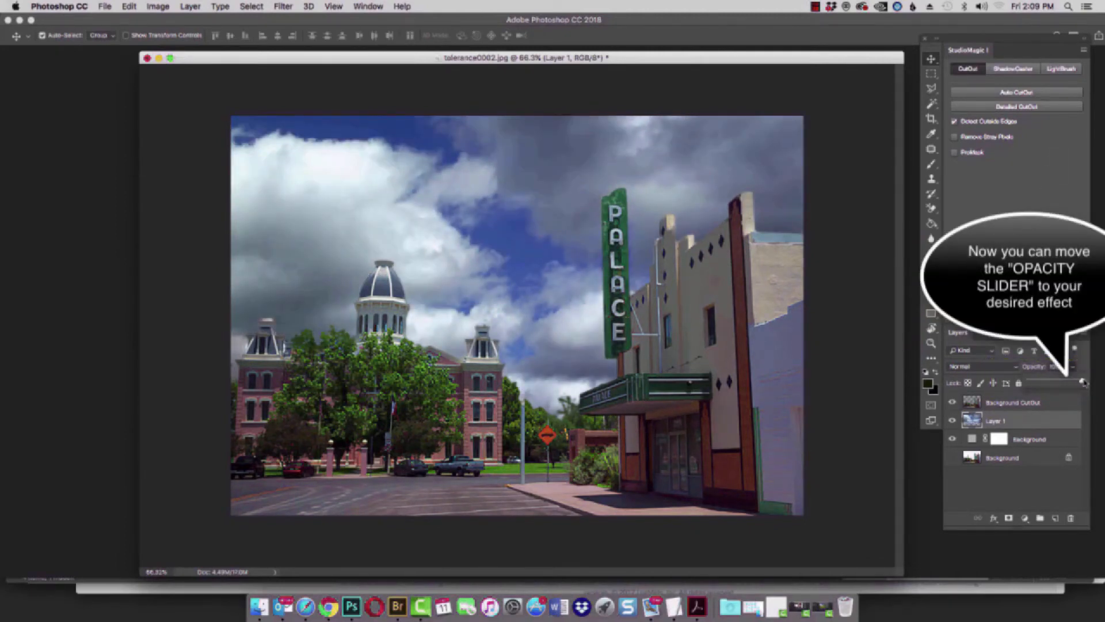
{"action": "left_click_drag", "start_coordinate": [1090, 383], "coordinate": [1072, 380]}
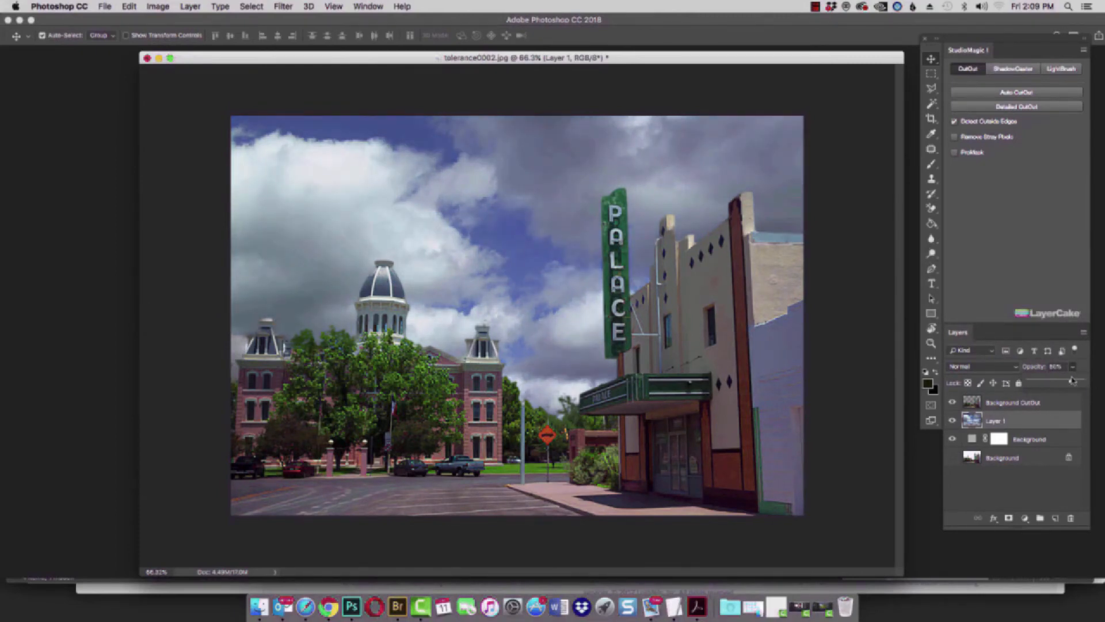